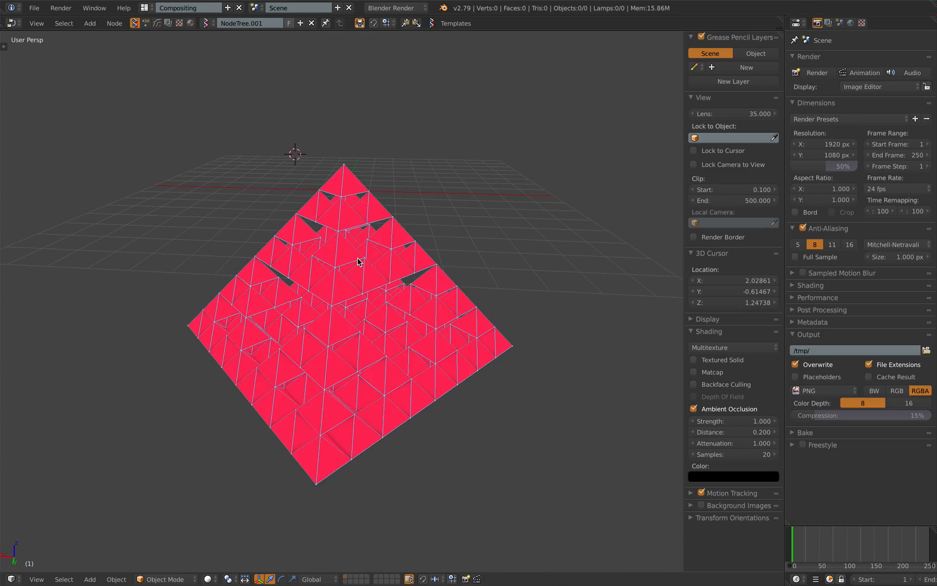
Step: Switch to the browser and examine the pyramid-building parts of the "Blender 3D: Script Awesome Shapes" video
key("ctrl+Right")
scroll(362, 253, "down", 1)
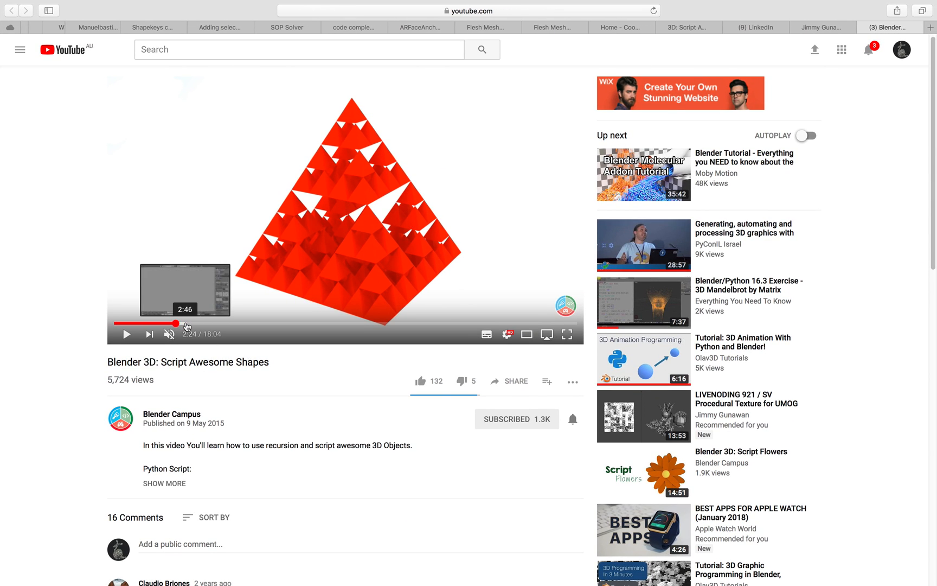
left_click_drag(182, 323, 318, 324)
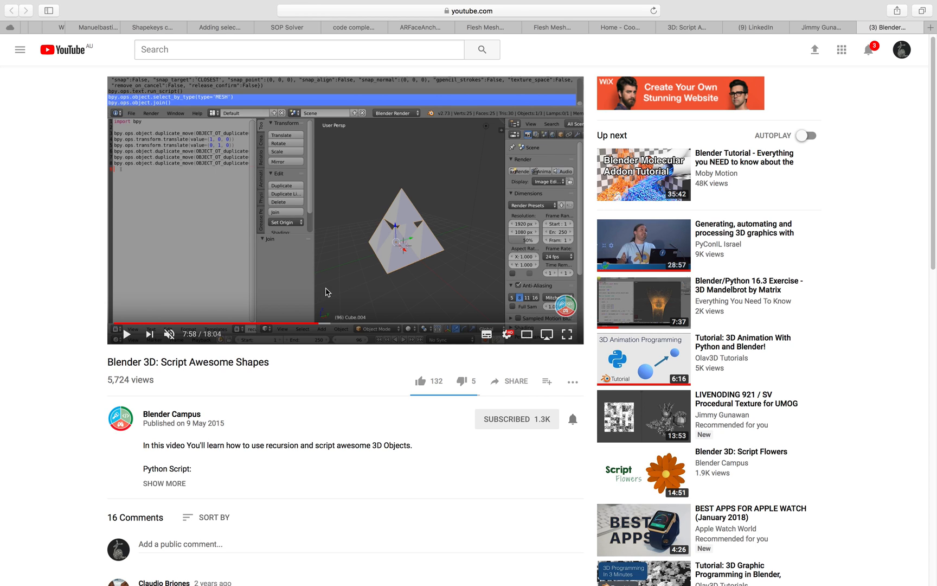
left_click(336, 323)
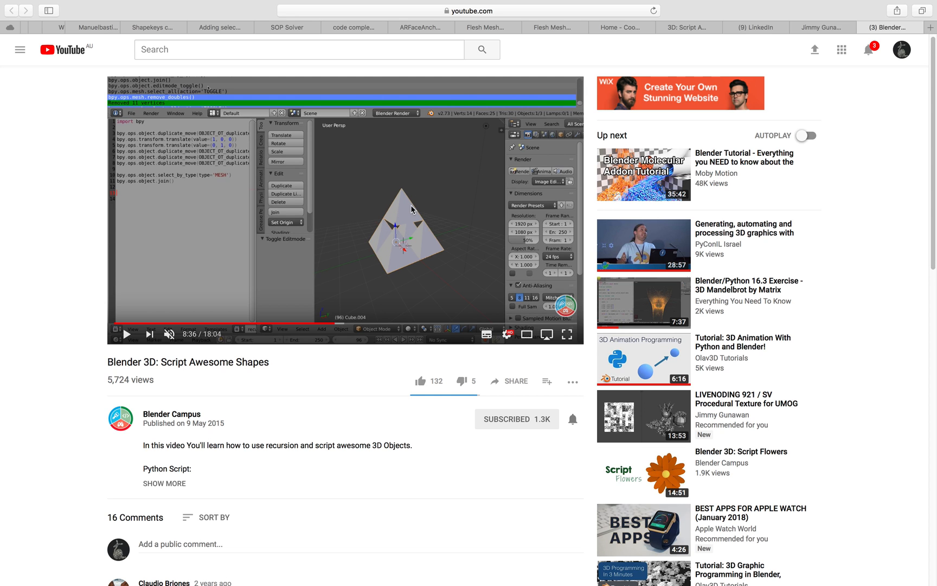
Step: Close the tutorial video's page and quit the browser to get back to Blender
left_click(865, 27)
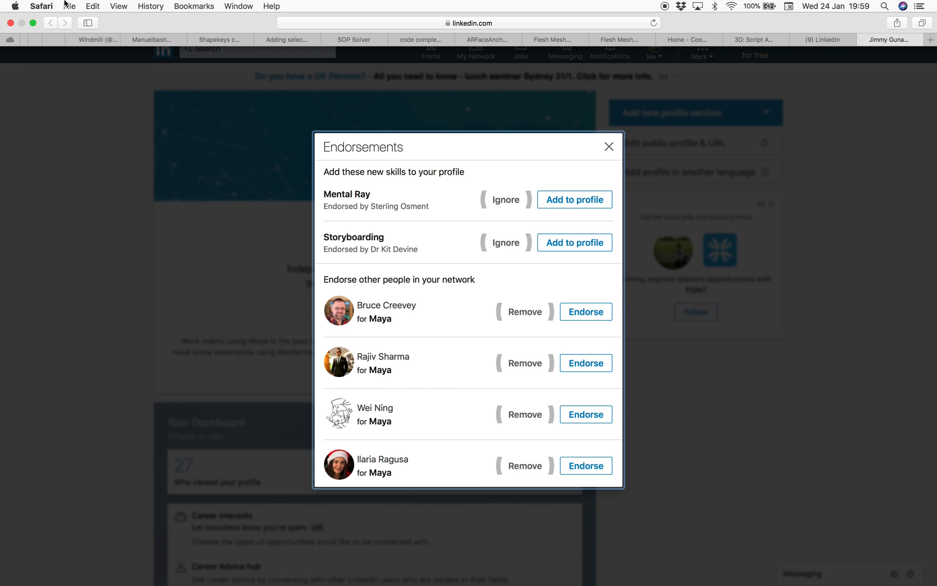
left_click(41, 6)
left_click(42, 147)
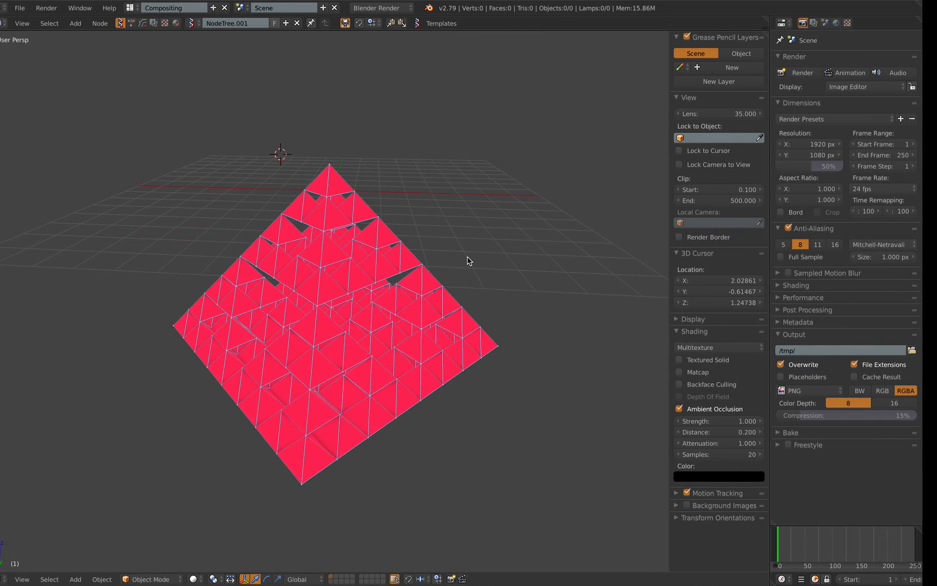
Step: Reveal the node tree above the 3D viewport and examine how the finished pyramid's nodes are connected
middle_click_drag(425, 295, 378, 290)
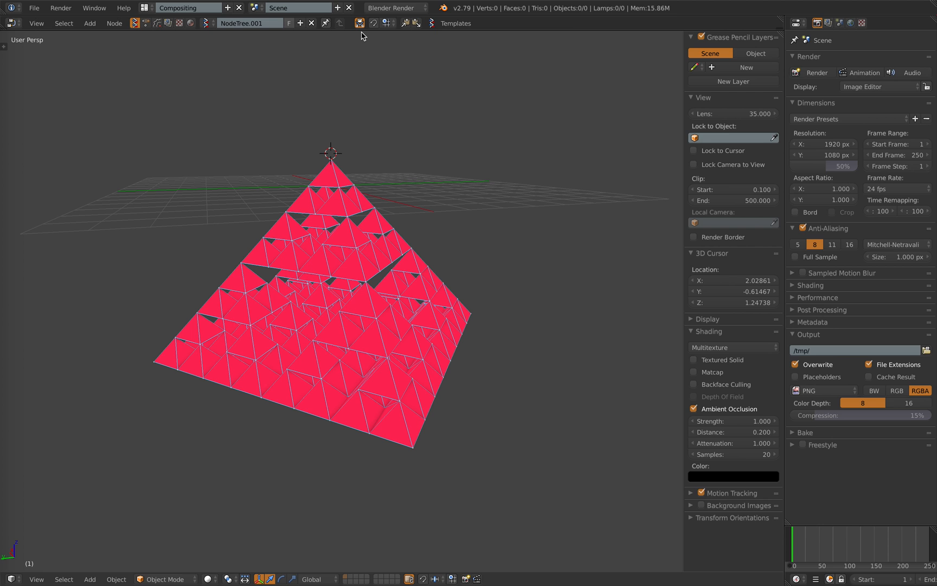
left_click_drag(361, 30, 403, 257)
middle_click_drag(403, 172, 409, 174)
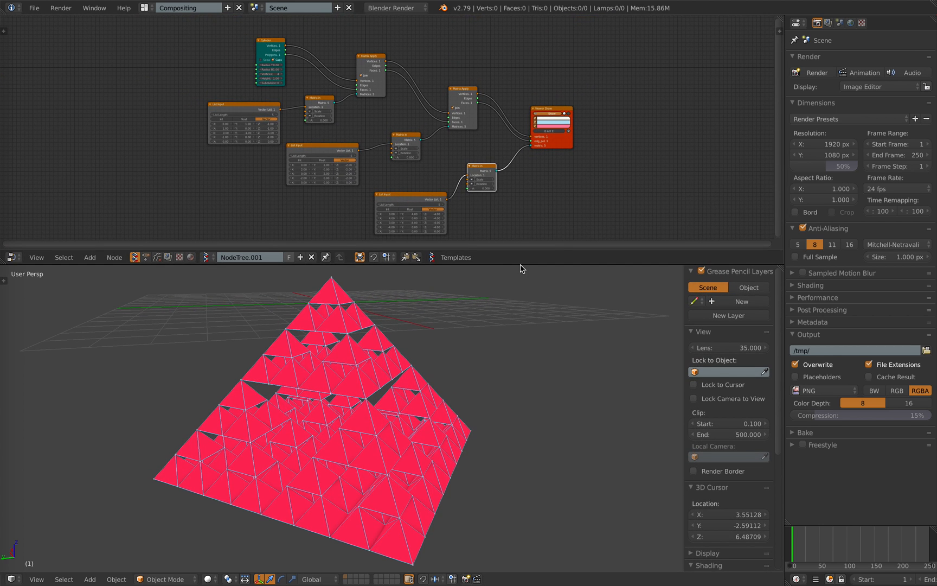
left_click_drag(522, 264, 515, 330)
scroll(437, 210, "up", 1)
middle_click_drag(376, 169, 394, 166)
Step: Confirm leaving the open LinkedIn page in the browser and switch back to Blender
left_click(41, 11)
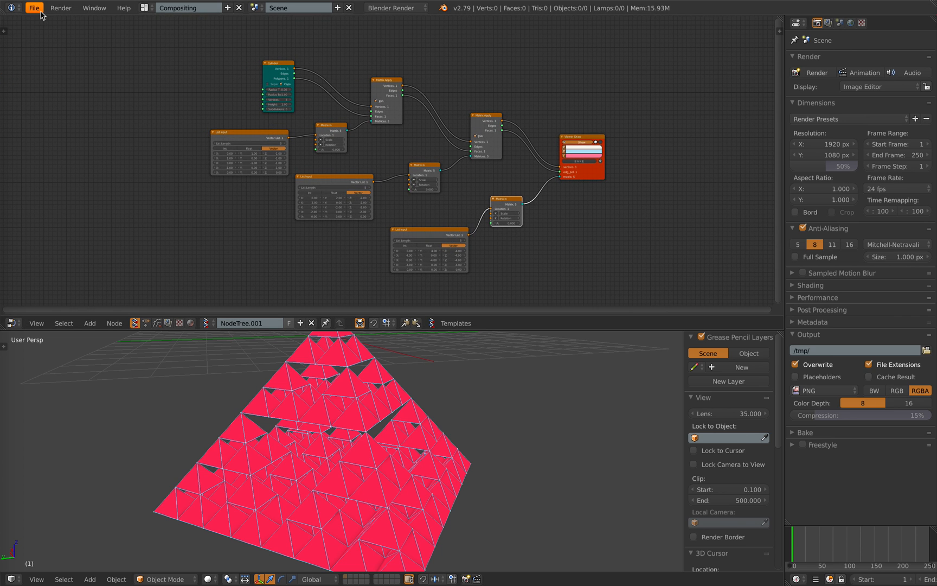
key("ctrl+Right")
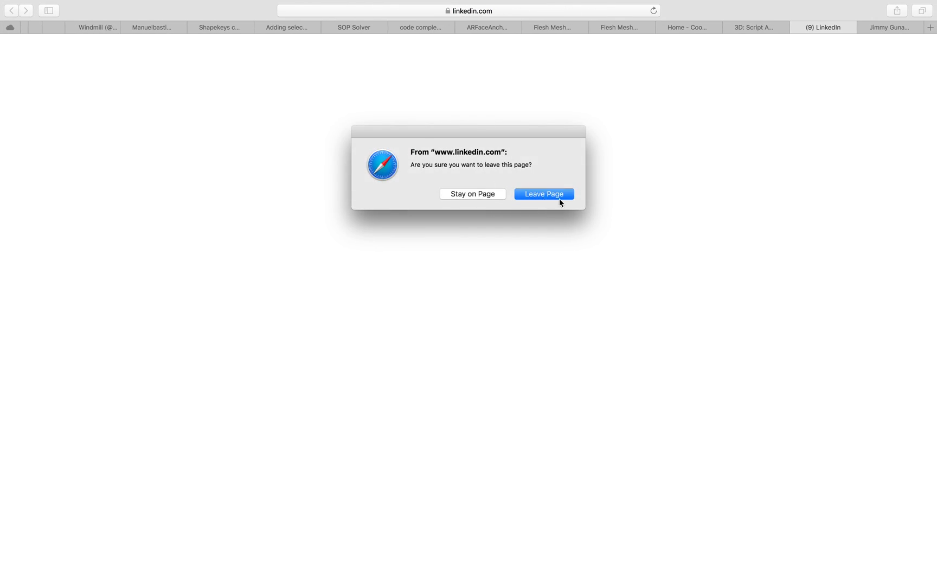
left_click(547, 194)
key("ctrl+Left")
Step: Start a new file and delete the default cube, camera and lamp from the scene
left_click(41, 9)
left_click(43, 20)
left_click(44, 28)
middle_click_drag(365, 273, 407, 276)
key("a")
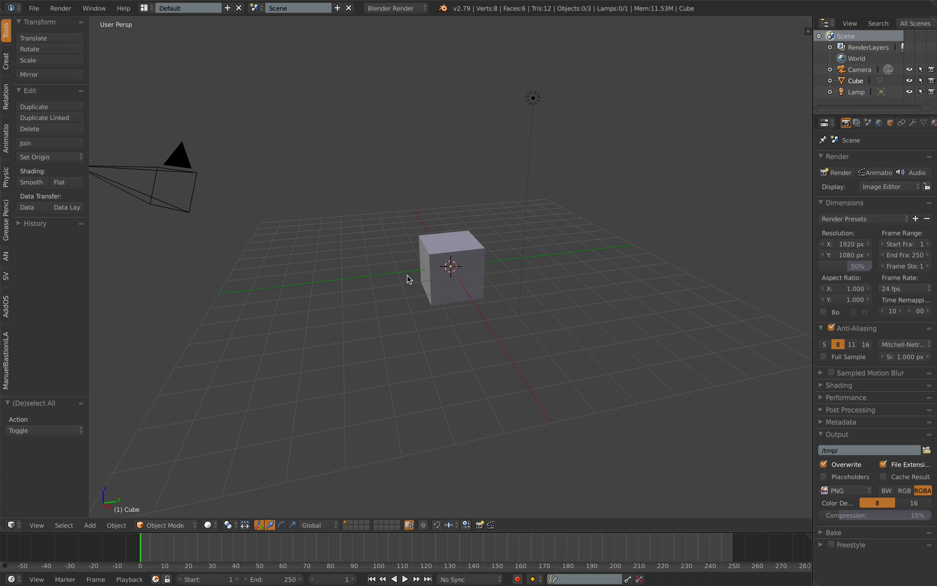
key("a")
key("x")
left_click(407, 275)
Step: Save the empty scene on the Desktop as sv_recursive_pyramide_001.blend
left_click(33, 8)
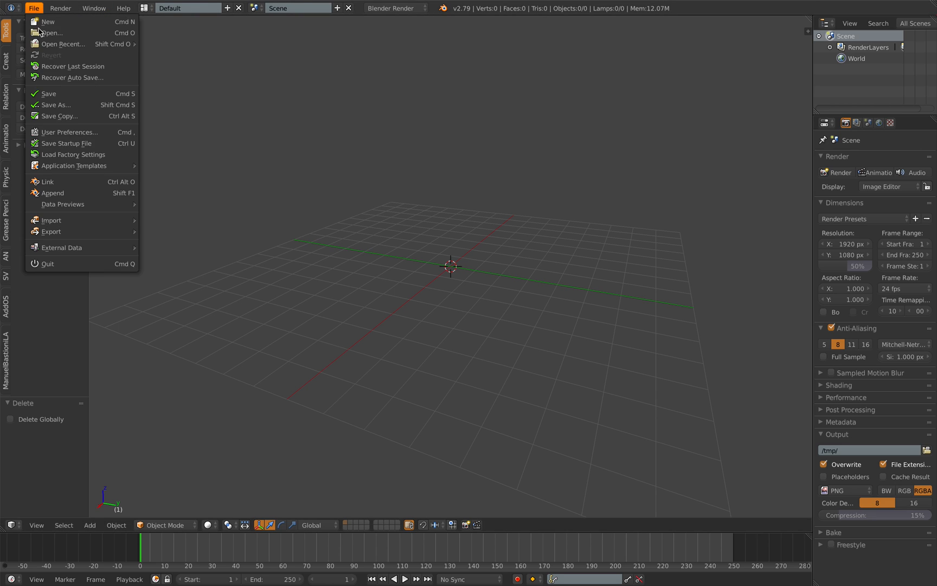
left_click(66, 106)
left_click(222, 51)
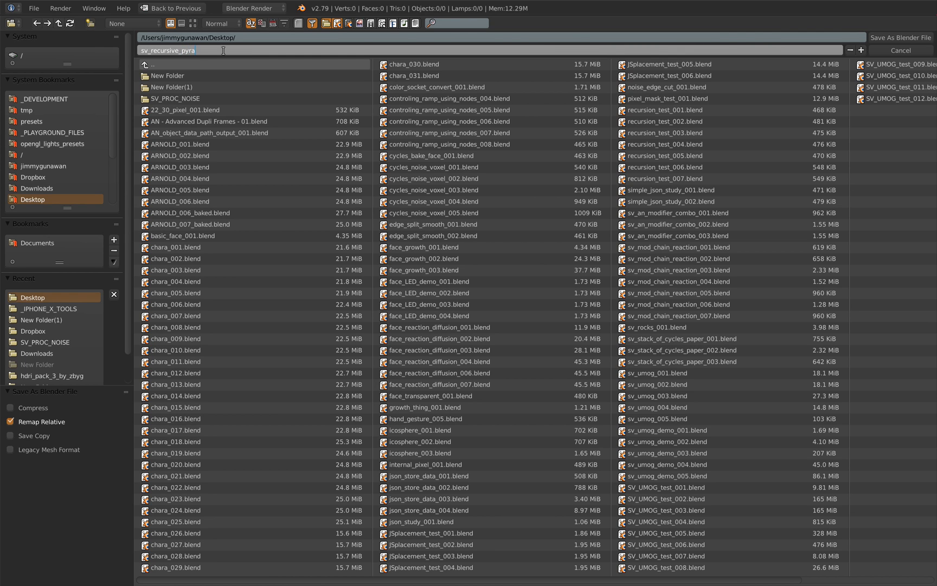
key("Return")
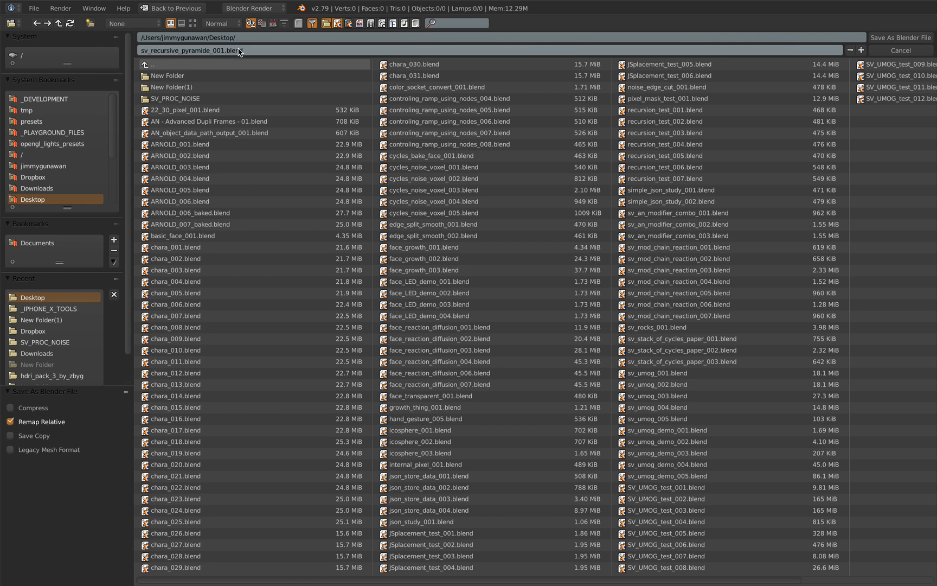
left_click(901, 38)
Step: Switch to the Compositing screen layout and create a new Sverchok node tree in the node editor
left_click(146, 8)
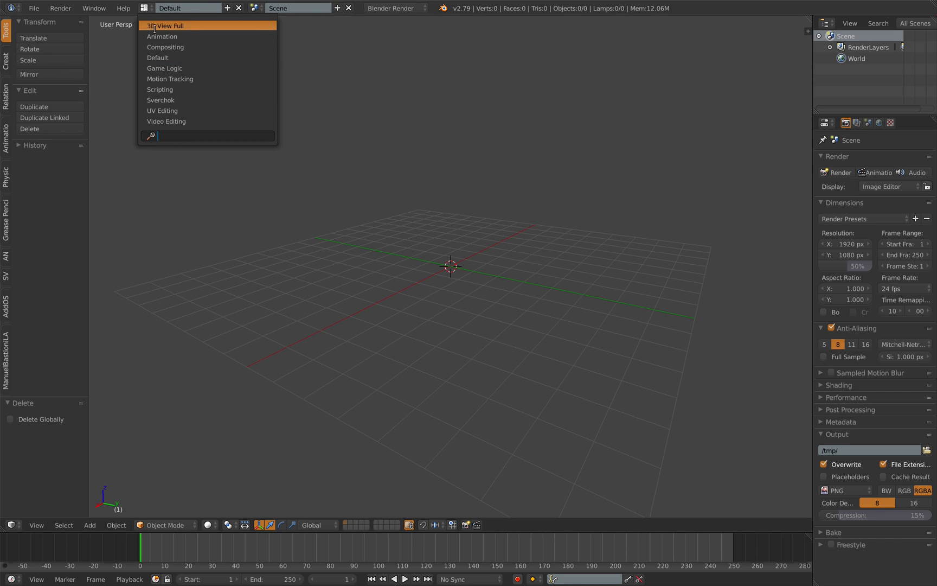
left_click(166, 48)
left_click_drag(381, 353, 350, 387)
left_click(134, 344)
left_click(246, 344)
Step: Add a Cylinder node to the node tree and save over the current file
key("shift+a")
left_click(227, 145)
type("cy")
key("Return")
left_click(217, 83)
key("ctrl+s")
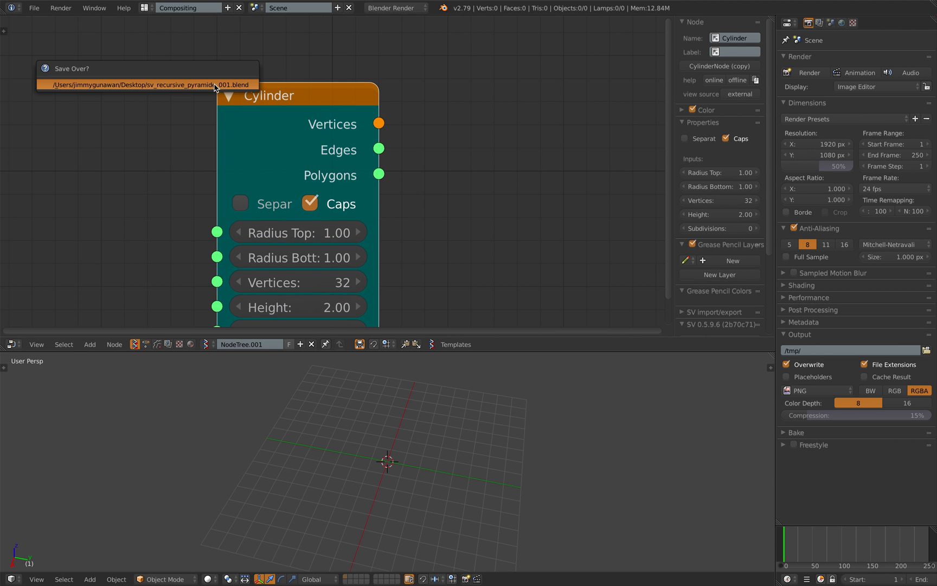
left_click(218, 84)
Step: Add a Viewer Draw node and connect the Cylinder's Vertices and Polygons outputs to its vertices and edg_pol inputs
scroll(325, 108, "down", 3)
middle_click_drag(393, 128, 329, 88)
key("shift+a")
left_click(402, 83)
type("view")
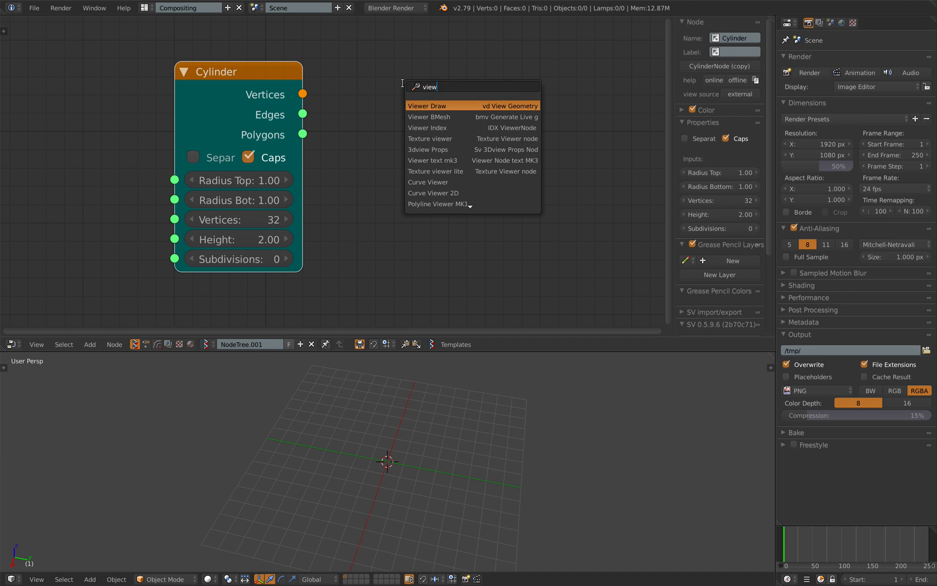
key("Return")
left_click(406, 89)
left_click_drag(302, 93, 403, 216)
mouse_move(303, 134)
left_mouse_down()
mouse_move(335, 178)
mouse_move(404, 237)
left_mouse_up()
Step: Place the 3D cursor beside the cylinder in the viewport and save over the current file
scroll(392, 420, "up", 4)
middle_click_drag(391, 420, 459, 417)
left_click(466, 423)
key("ctrl+s")
left_click(467, 418)
Step: Set the Cylinder node's Radius Top to 0 and its Vertices to 4
scroll(291, 201, "down", 1)
middle_click_drag(360, 389, 347, 368)
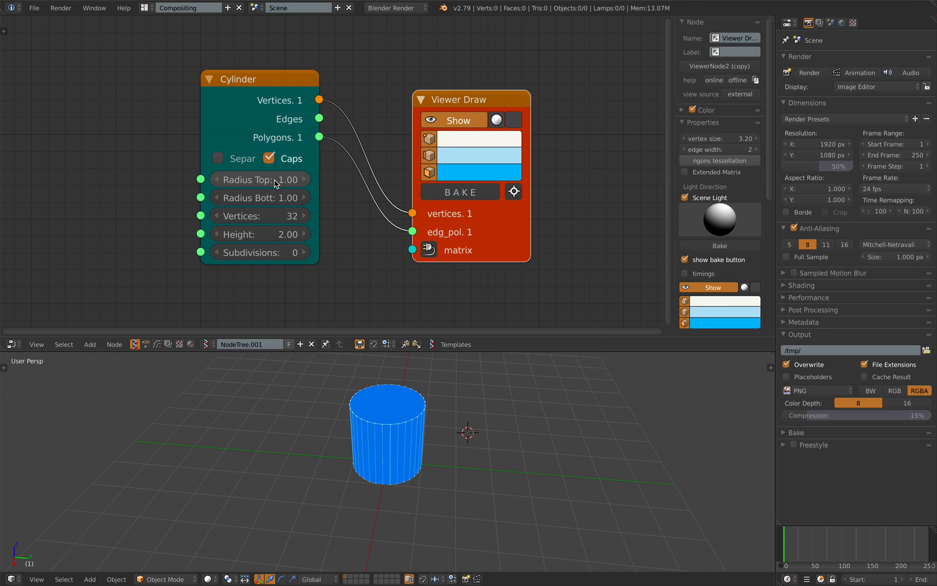
mouse_move(280, 186)
left_mouse_down()
mouse_move(238, 185)
mouse_move(279, 186)
left_mouse_up()
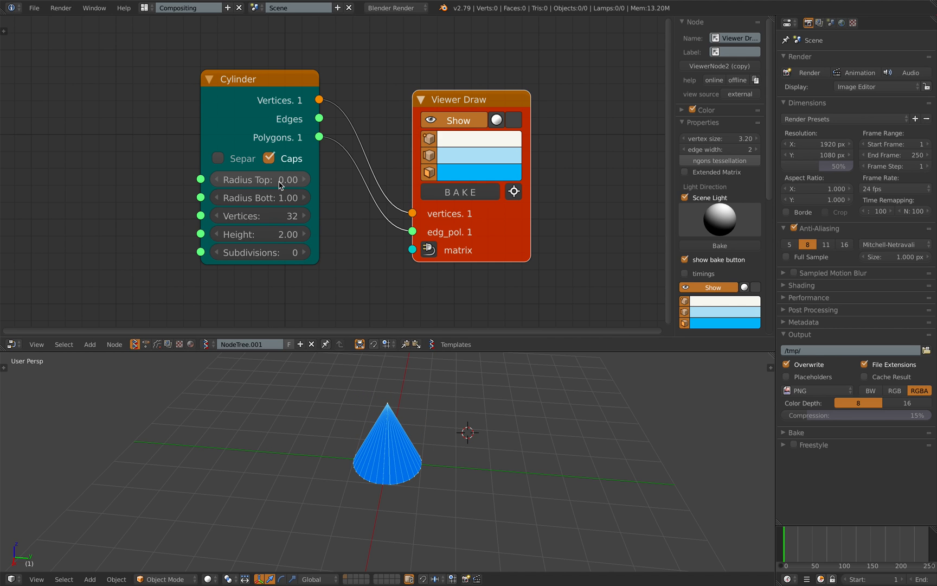
middle_click_drag(415, 458, 388, 433)
left_click(260, 219)
type("4")
key("Return")
Step: Save the four-sided pyramid setup over the current file
scroll(386, 432, "up", 3)
middle_click_drag(385, 433, 406, 454)
key("ctrl+s")
left_click(410, 459)
Step: Set the Cylinder node's Height to 1
left_click(261, 233)
type("1")
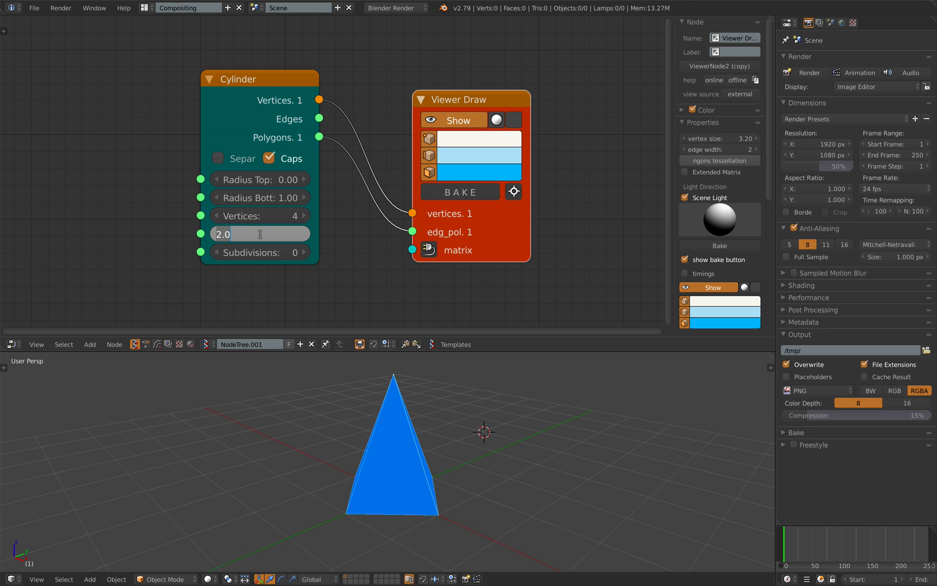
key("Return")
middle_click_drag(414, 498, 367, 462)
middle_click_drag(438, 473, 427, 320)
scroll(431, 293, "down", 1)
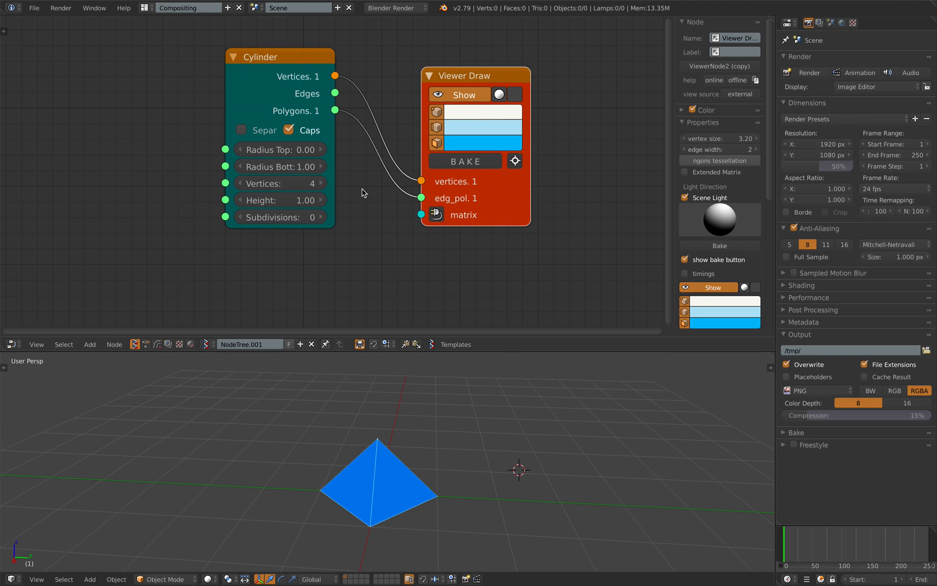
Step: Move the Viewer Draw node farther away from the Cylinder node and save over the current file
scroll(355, 190, "down", 1)
left_click_drag(447, 192, 483, 201)
middle_click_drag(474, 223, 474, 208)
middle_click_drag(494, 446, 411, 437)
middle_click_drag(294, 232, 311, 209)
key("ctrl+s")
left_click(311, 209)
Step: Add a Matrix in node below the Cylinder node and connect its Matrix output to the Viewer Draw matrix input
key("alt+space")
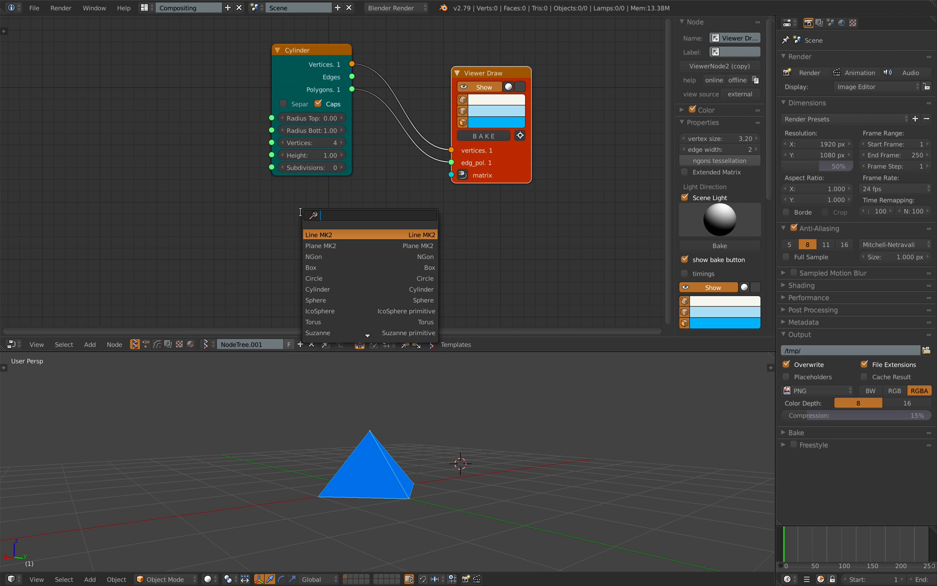
type("matrix in")
key("Return")
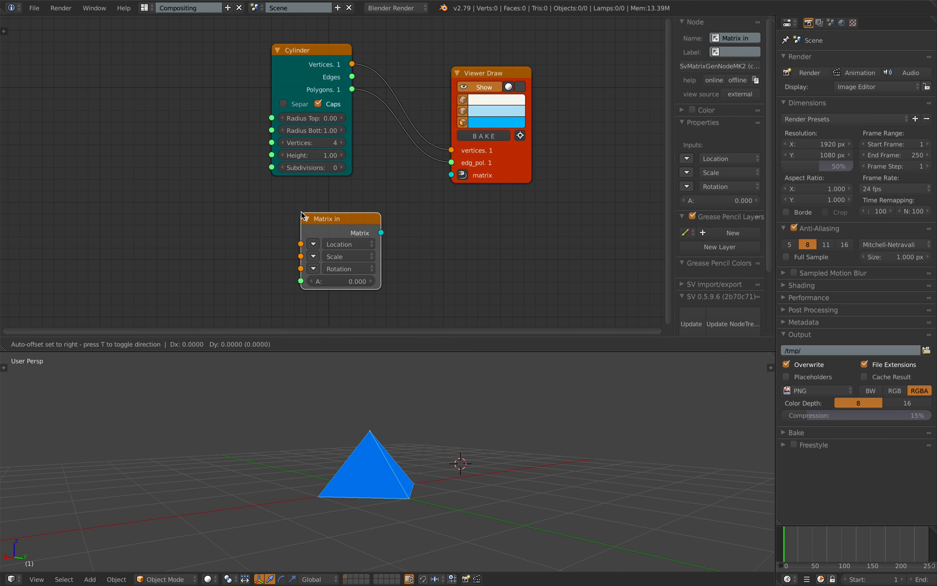
left_click(301, 215)
mouse_move(381, 232)
left_mouse_down()
mouse_move(452, 175)
mouse_move(511, 175)
left_mouse_up()
Step: Hide the node editor's sidebar and space out the Matrix in and Viewer Draw nodes
key("n")
middle_click_drag(424, 198, 465, 178)
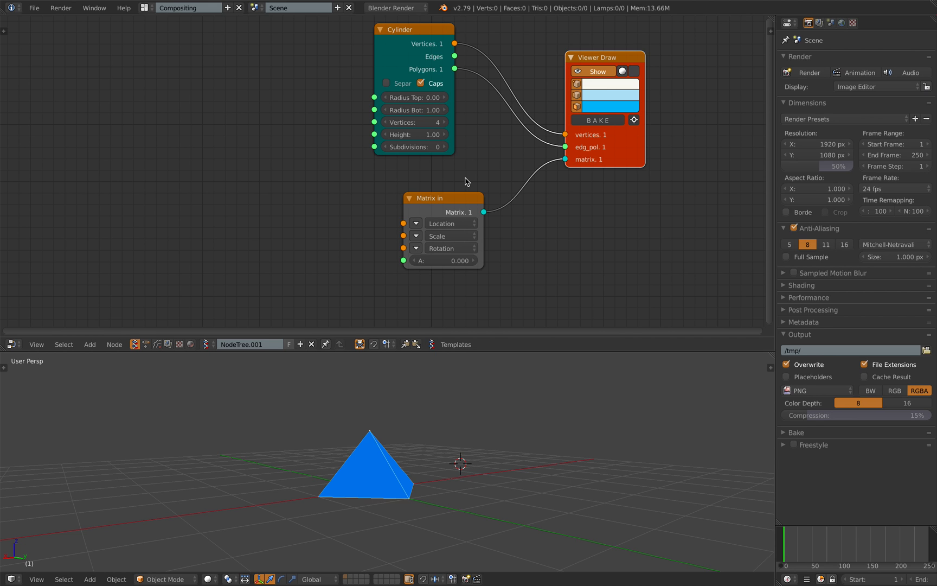
left_click_drag(457, 200, 476, 194)
left_click_drag(612, 156, 636, 157)
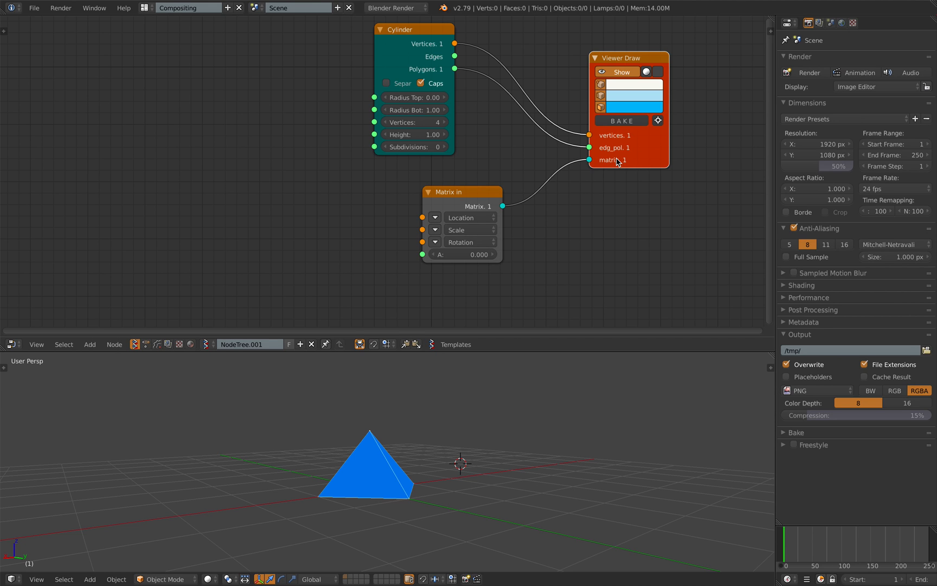
mouse_move(485, 191)
left_mouse_down()
mouse_move(498, 191)
mouse_move(490, 194)
left_mouse_up()
Step: Add a Vector in node and spread it and the Matrix in node apart to leave a wide gap between them
key("alt+space")
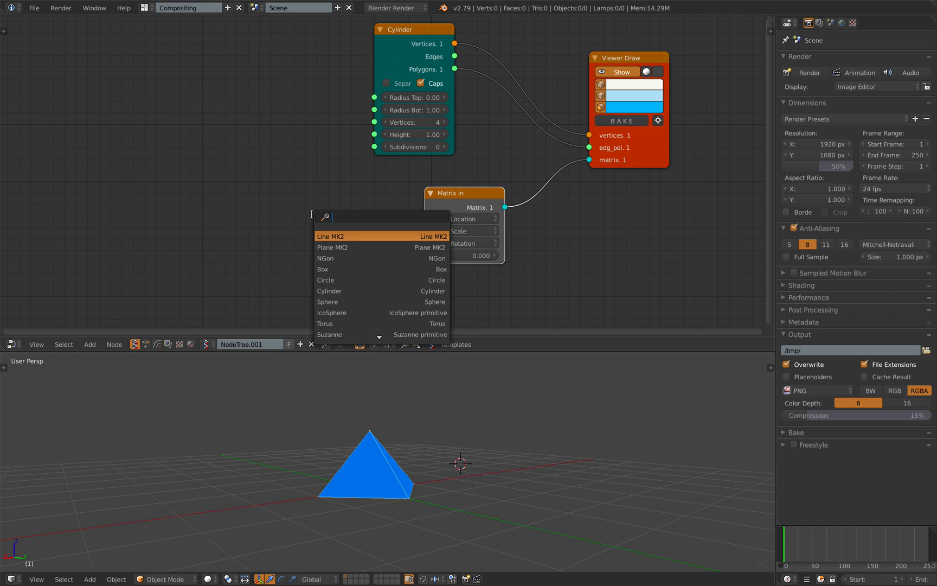
type("vector in")
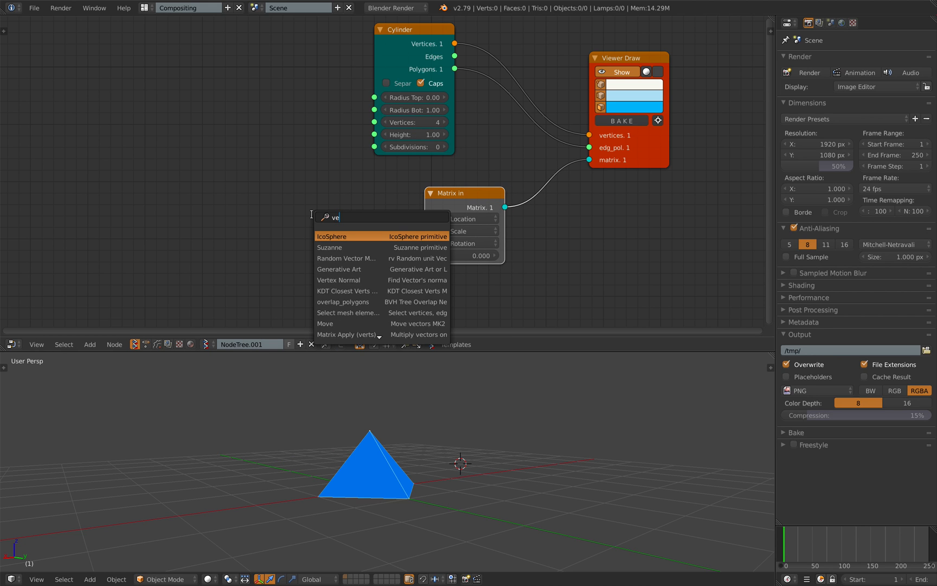
key("Return")
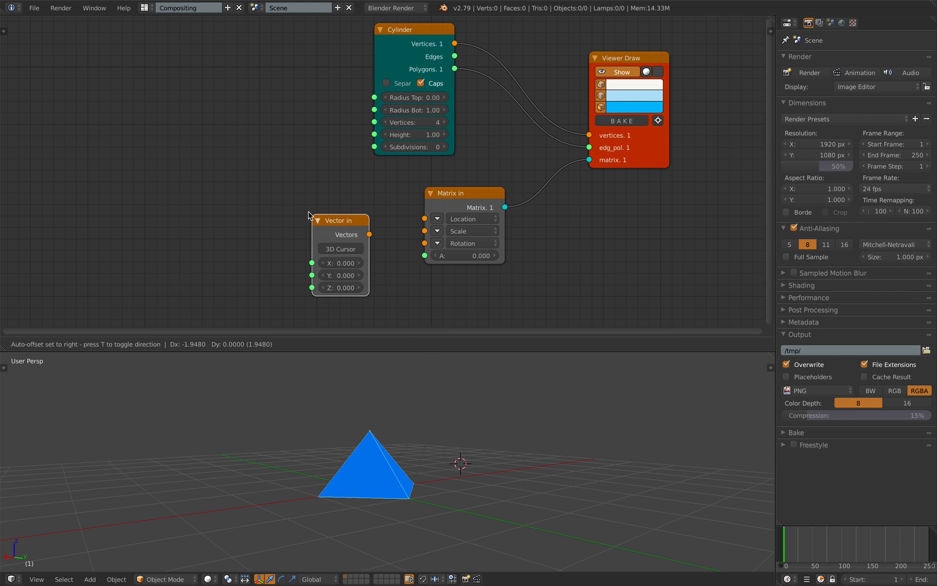
right_click(272, 197)
left_click_drag(345, 222, 292, 205)
left_click_drag(470, 200, 498, 207)
left_click_drag(277, 208, 249, 201)
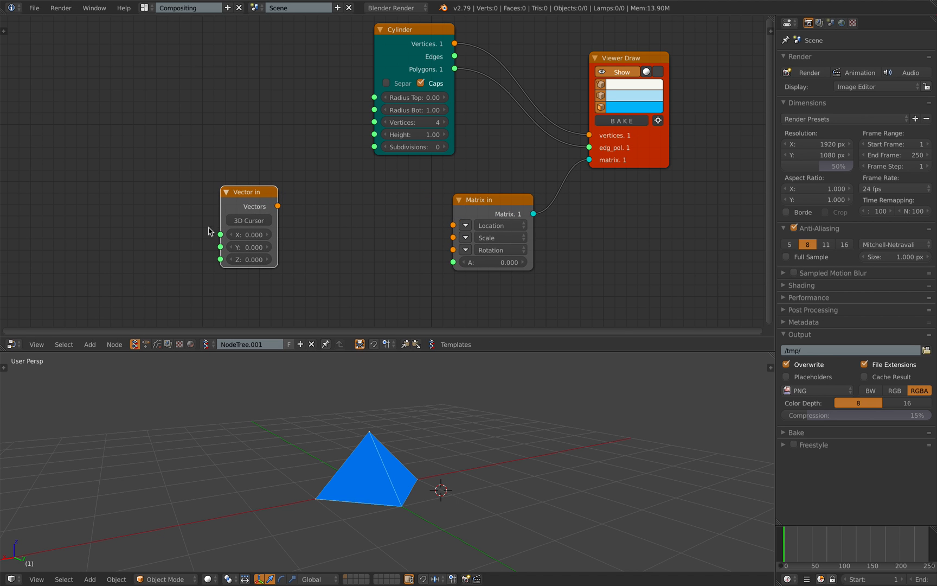
scroll(278, 187, "down", 1)
left_click_drag(273, 189, 220, 175)
key("alt+space")
type("list item")
key("Return")
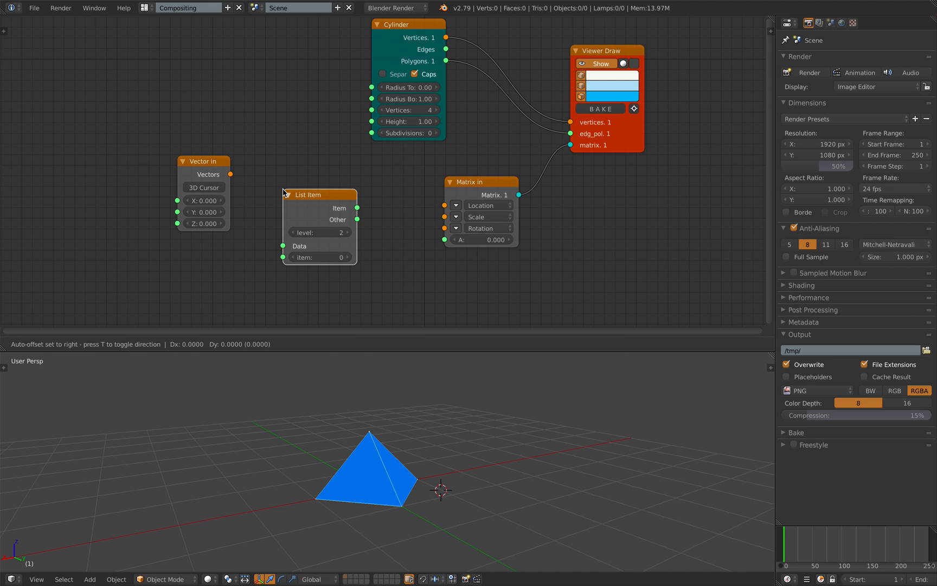
key("Escape")
key("ctrl+z")
Step: Add a List Input node and place it between the Vector in and Matrix in nodes
key("alt+space")
type("list i")
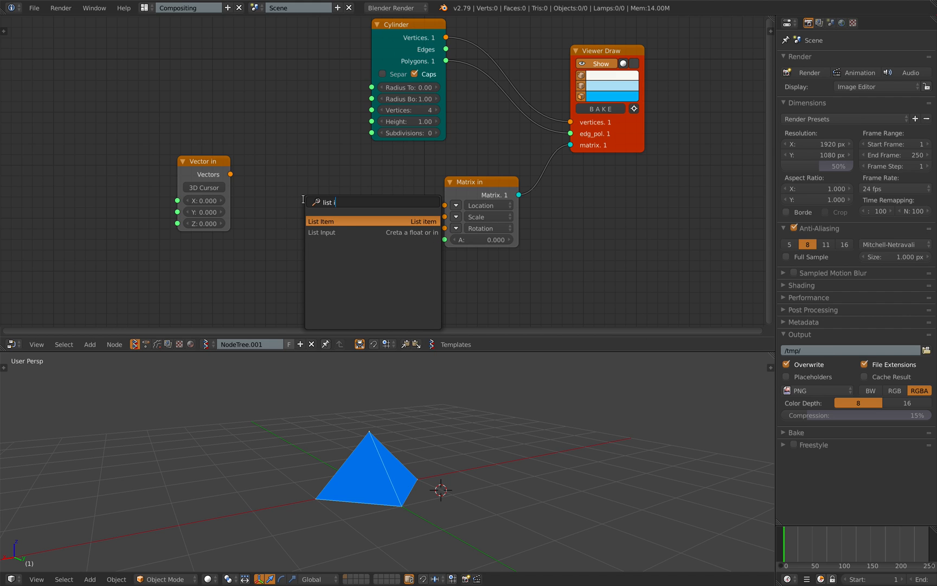
key("Down")
key("Return")
left_click(304, 201)
left_click(369, 232)
left_click_drag(340, 232, 280, 225)
scroll(339, 239, "up", 1)
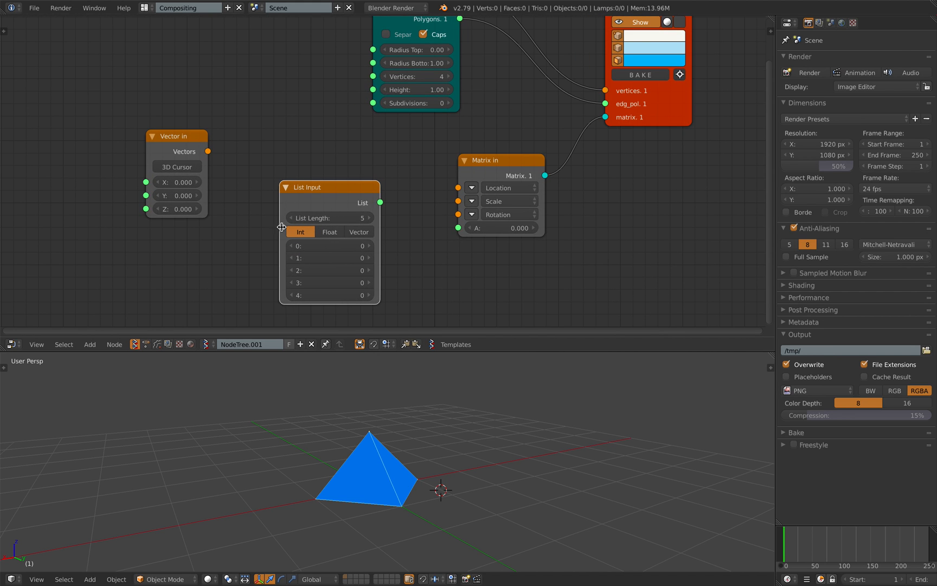
Step: Set the List Input node to Vector with a list length of 5, and place the widened node below Vector in
left_click(343, 235)
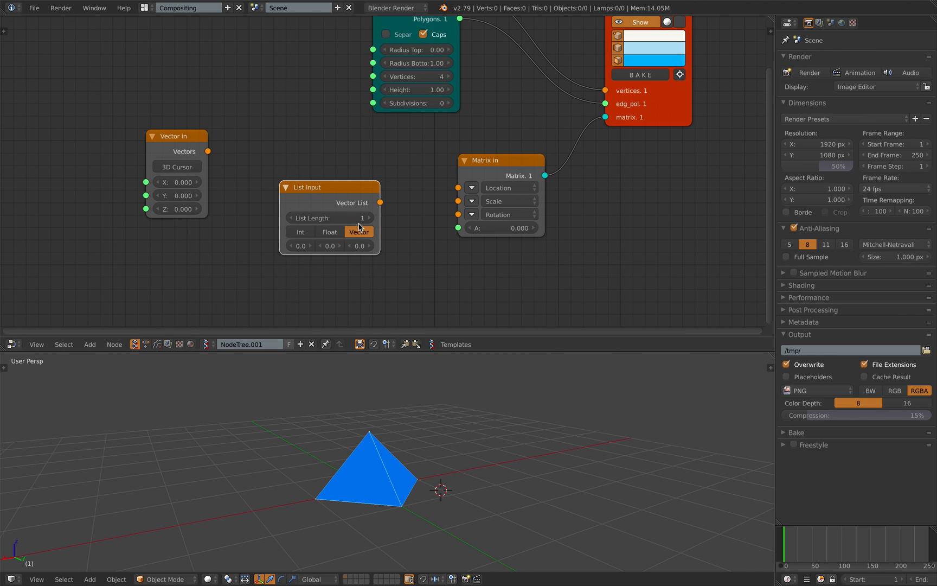
left_click(359, 232)
left_click_drag(379, 236, 396, 236)
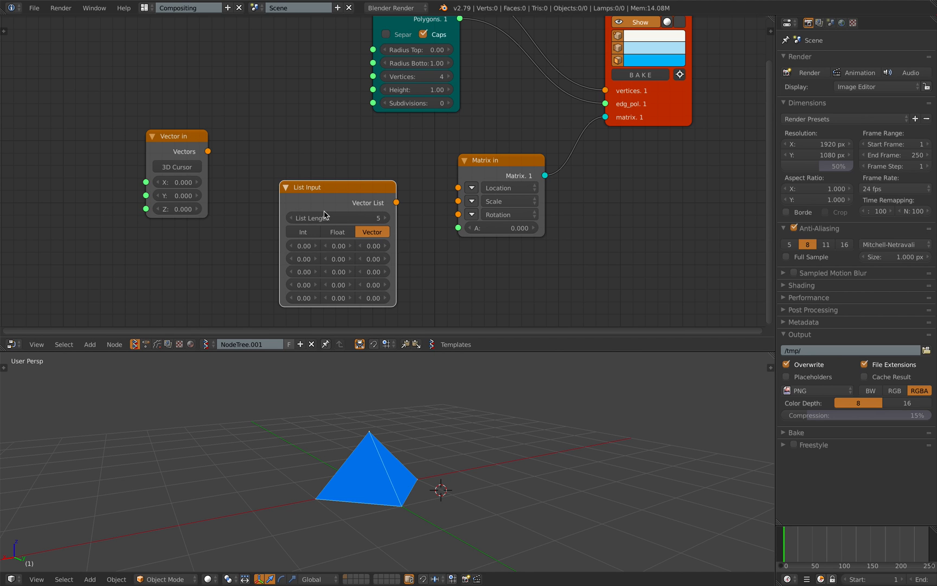
left_click_drag(333, 203, 195, 263)
Step: Enlarge the node editor area and add a List Join node between the Vector in and Matrix in nodes
left_click_drag(338, 351, 338, 440)
left_click_drag(218, 134, 265, 131)
key("shift+a")
left_click(345, 163)
type("join")
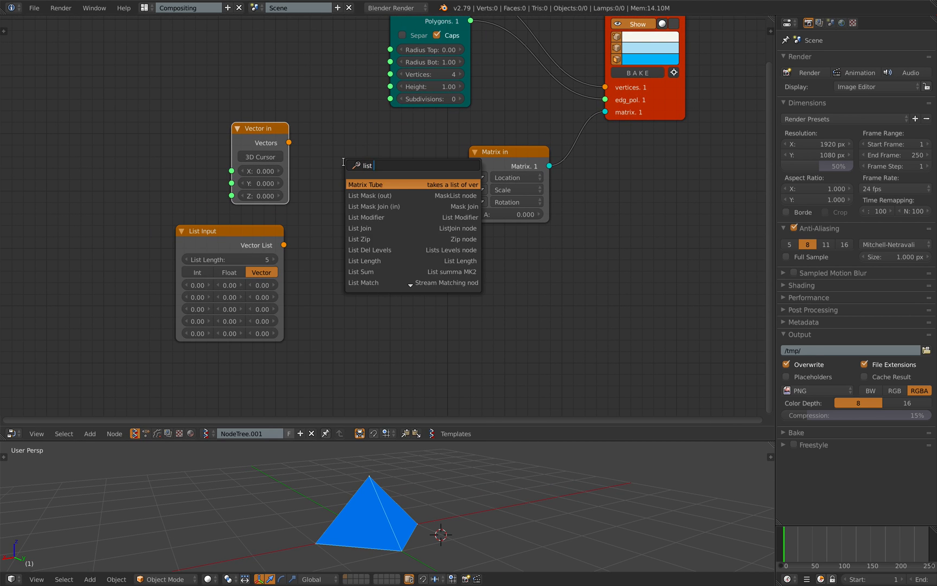
key("Return")
left_click(353, 181)
Step: Move the List Input node farther away and duplicate the Vector in node four times to form a vertical column of five
left_click_drag(249, 241, 119, 219)
left_click(262, 139)
key("shift+d")
left_click(265, 242)
key("shift+d")
left_click(258, 329)
middle_click_drag(257, 325, 263, 252)
key("shift+d")
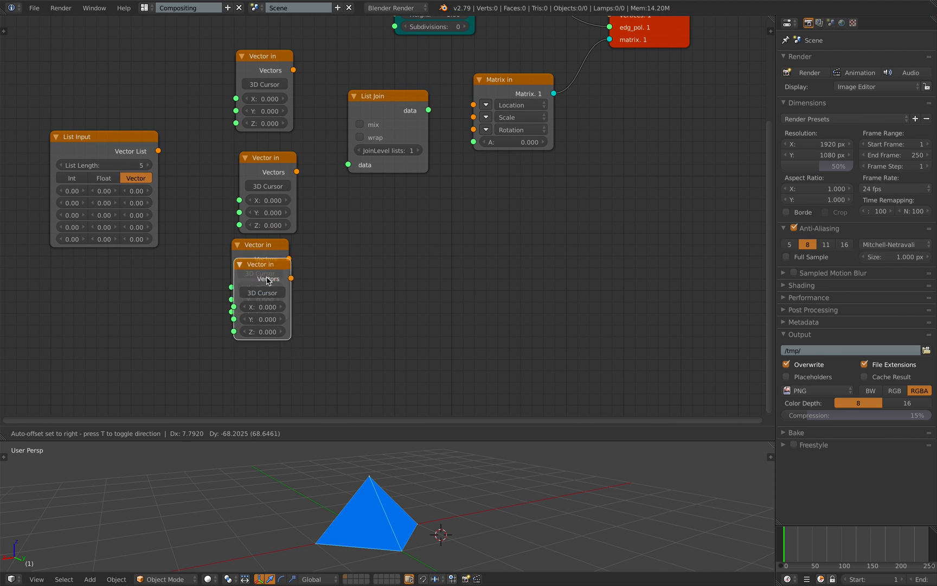
left_click(259, 335)
middle_click_drag(260, 310, 249, 254)
key("shift+d")
left_click(247, 369)
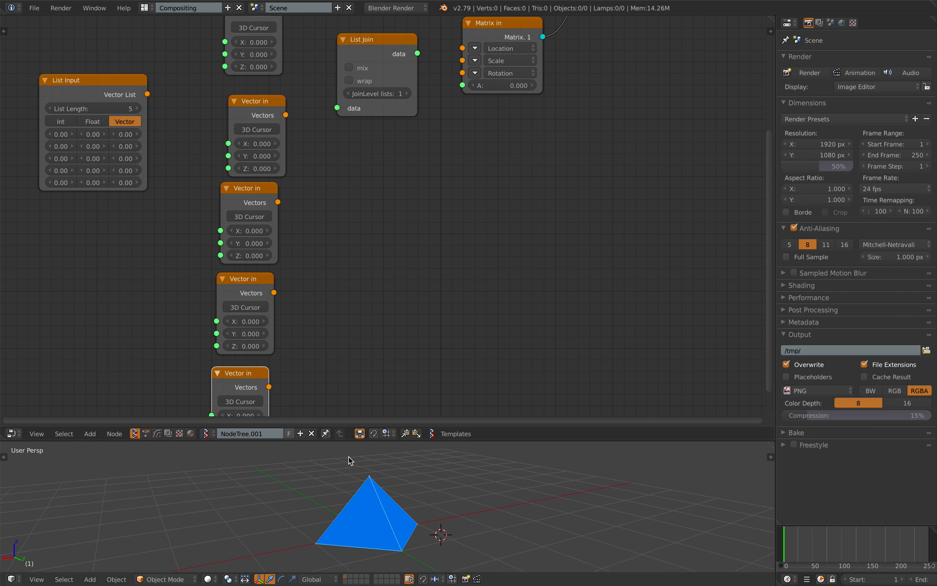
Step: Enlarge the node editor, move List Join and Matrix in lower, and connect the top Vector in node to Matrix in's Location
left_click_drag(351, 439, 351, 501)
middle_click_drag(348, 188, 351, 225)
scroll(352, 224, "down", 1)
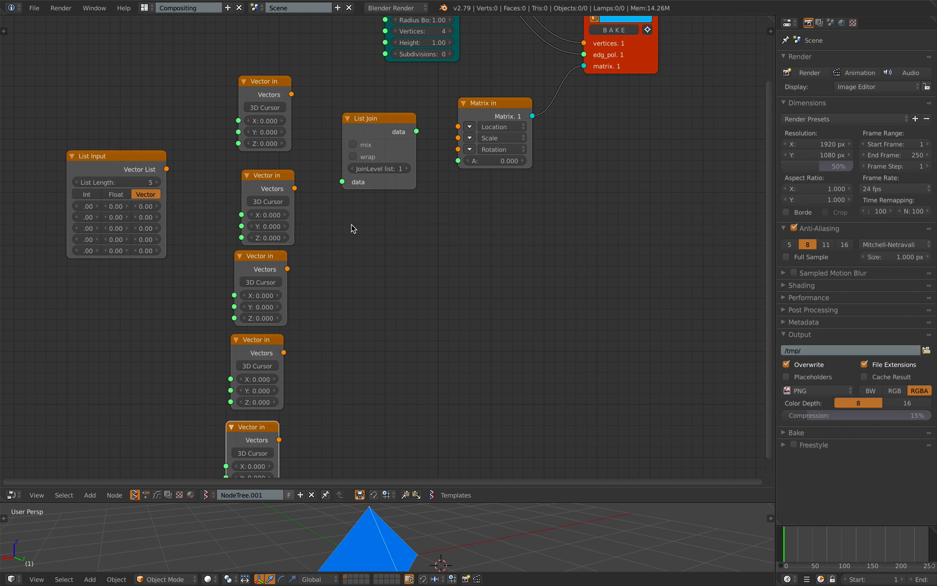
left_click_drag(382, 123, 402, 156)
left_click_drag(505, 103, 528, 127)
left_click_drag(293, 94, 483, 151)
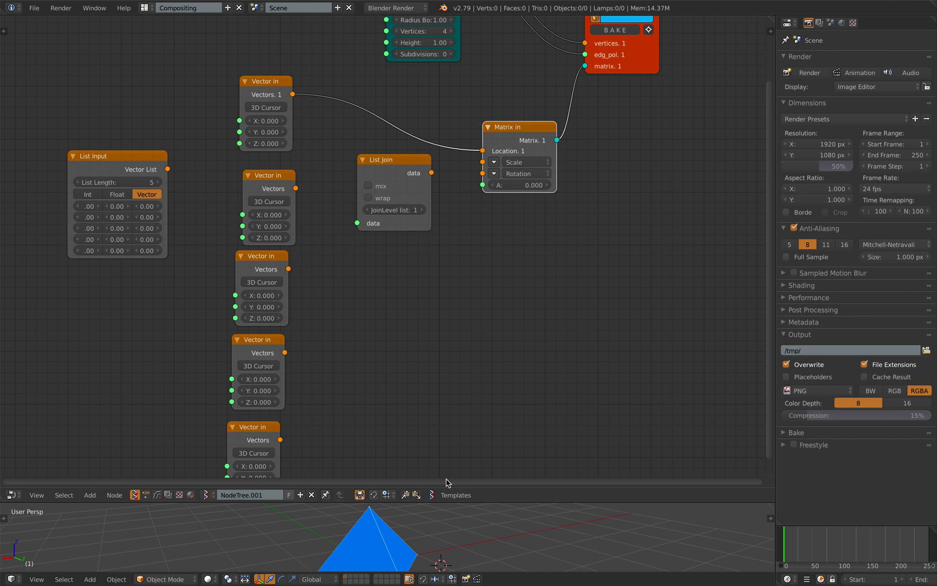
Step: Enlarge the 3D view and try offsetting the pyramid with the top Vector in node, ending with its X and Y at 0
left_click_drag(444, 502, 445, 391)
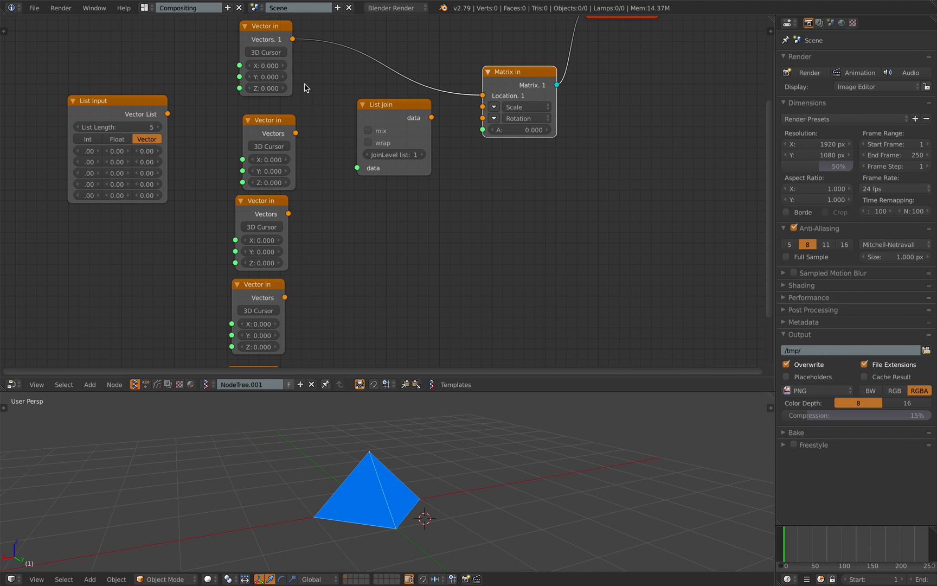
mouse_move(267, 65)
left_mouse_down()
mouse_move(310, 65)
mouse_move(276, 66)
left_mouse_up()
mouse_move(267, 77)
left_mouse_down()
mouse_move(355, 77)
mouse_move(241, 89)
mouse_move(268, 88)
left_mouse_up()
type("0")
key("Return")
Step: Move the List Join node lower, clear of the connection to Matrix in, and save the file
left_click_drag(383, 113, 386, 176)
key("ctrl+s")
left_click(385, 175)
middle_click_drag(374, 166, 375, 141)
scroll(386, 148, "down", 2)
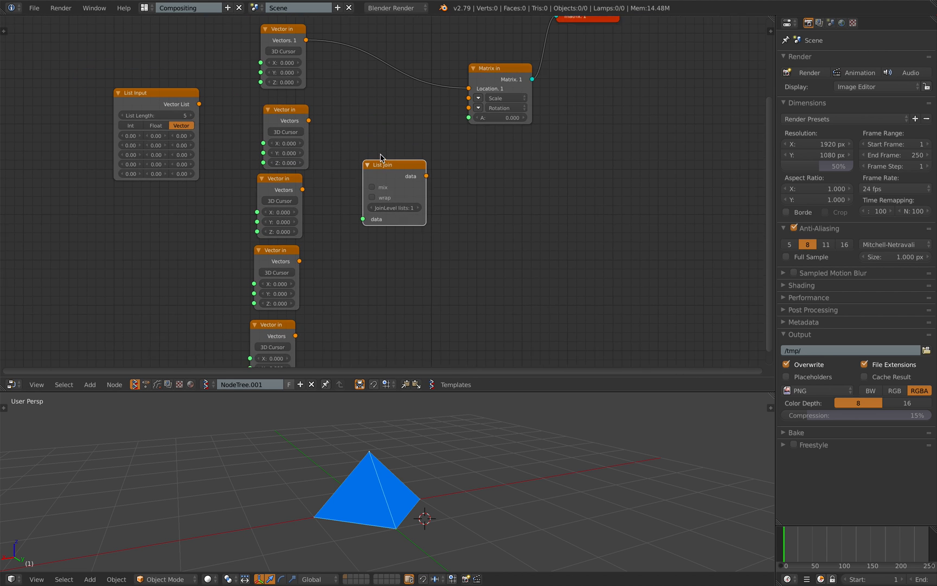
Step: Place List Join before Matrix in, connect the first two Vector in nodes to it, and connect its data output to Location
middle_click_drag(388, 472, 383, 509)
middle_click_drag(321, 531, 374, 535)
middle_click_drag(323, 508, 408, 490)
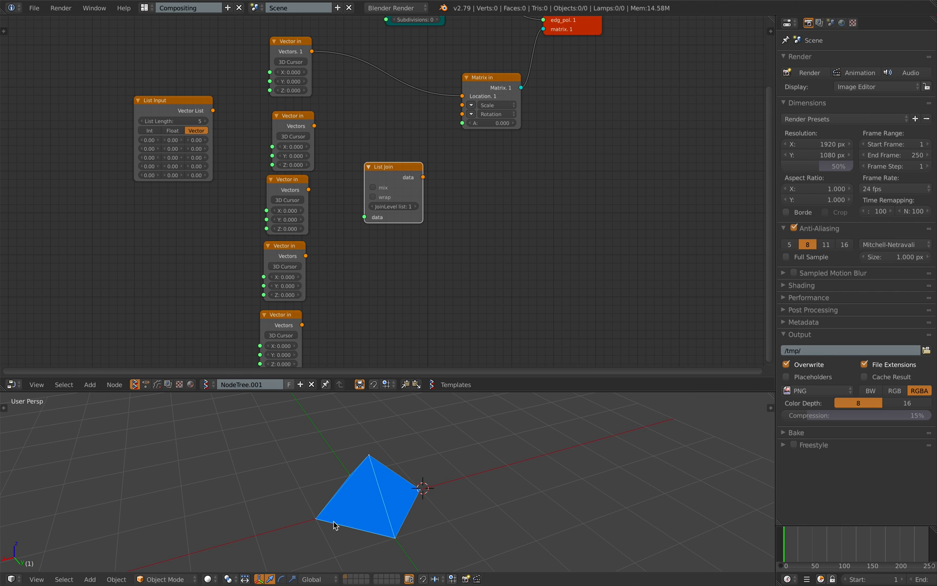
middle_click_drag(398, 537, 413, 535)
middle_click_drag(353, 496, 326, 491)
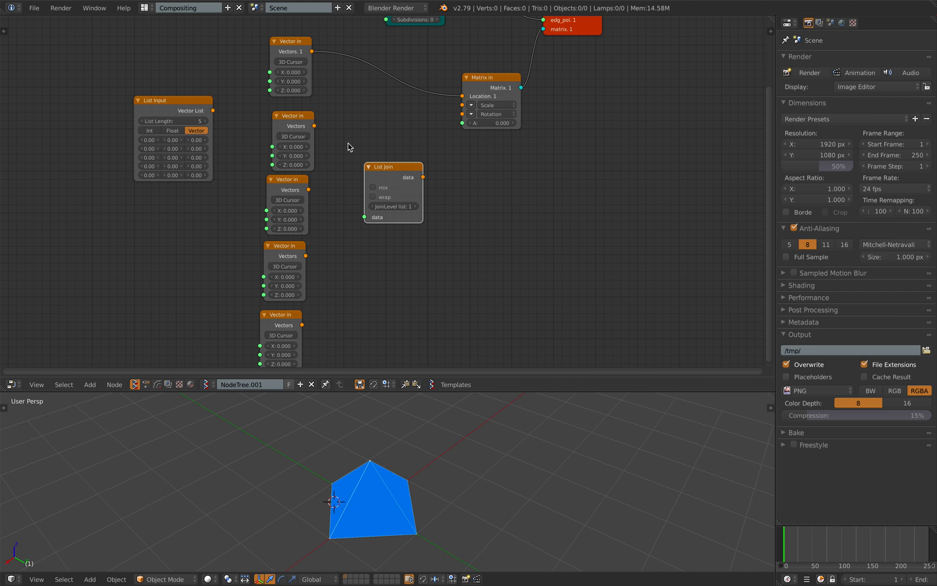
key("g")
left_click(472, 180)
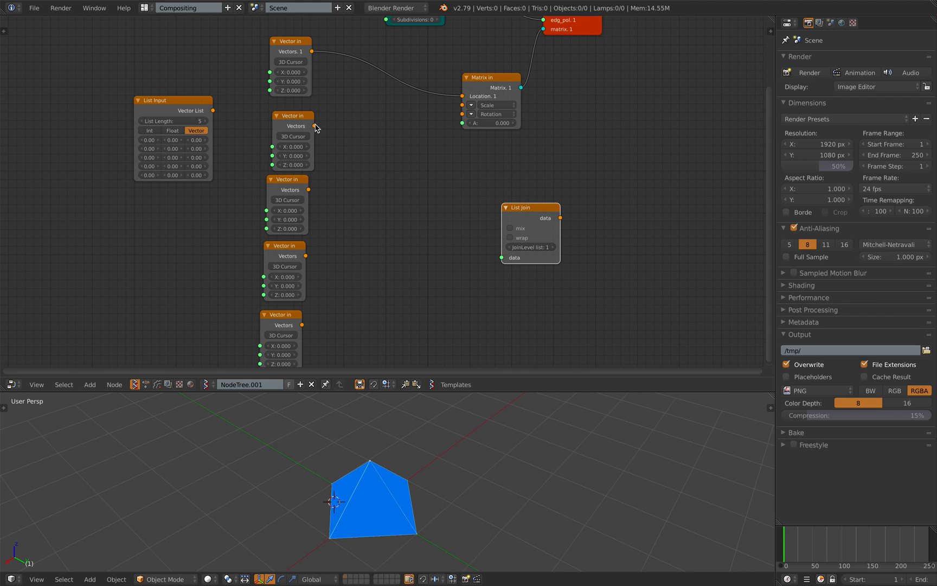
left_click_drag(530, 204, 398, 98)
left_click_drag(312, 51, 369, 151)
left_click_drag(428, 112, 462, 96)
left_click_drag(395, 104, 394, 95)
left_click_drag(314, 126, 367, 153)
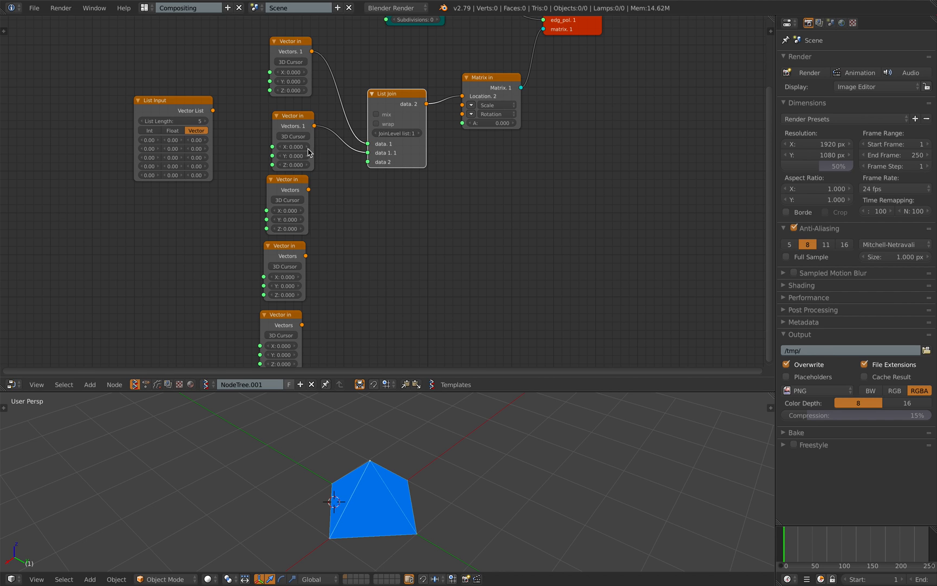
Step: Set the second Vector in node's X to 0.9 and the List Join level to 2, saving the file
scroll(417, 138, "up", 7)
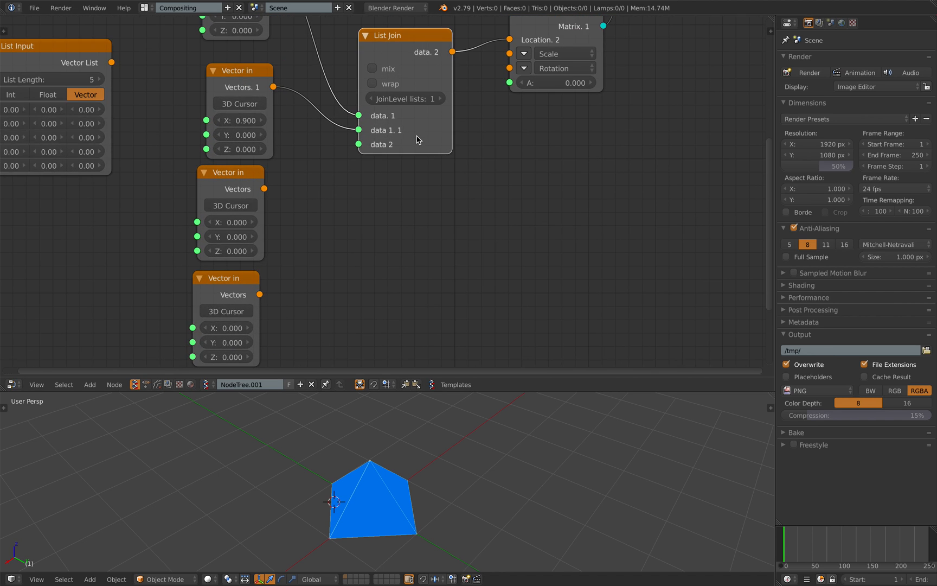
middle_click_drag(420, 119, 426, 183)
left_click(445, 157)
scroll(428, 182, "down", 4)
middle_click_drag(348, 227, 389, 204)
key("ctrl+s")
left_click(389, 204)
Step: Set the second Vector in node to X 1 and Z -1
left_click_drag(316, 161, 329, 162)
scroll(383, 200, "down", 1)
middle_click_drag(381, 200, 380, 164)
scroll(385, 234, "down", 2)
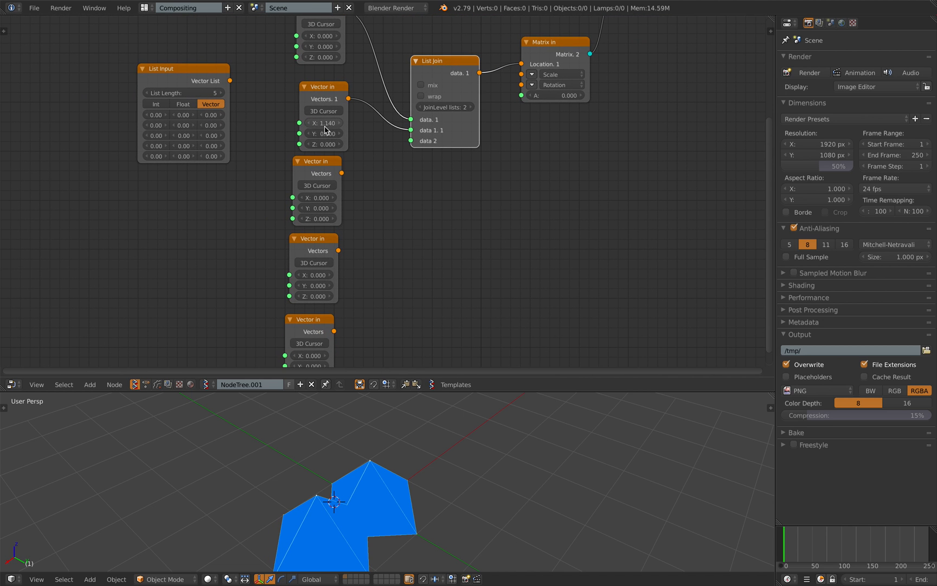
middle_click_drag(416, 454, 431, 445)
left_click_drag(335, 159, 298, 159)
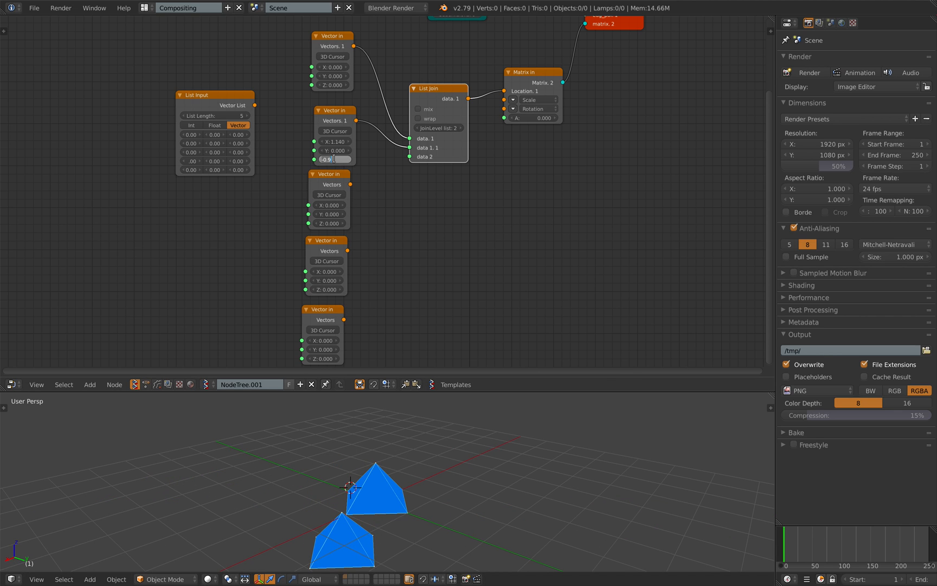
type("1")
key("Return")
left_click_drag(332, 178, 340, 180)
middle_click_drag(375, 184, 371, 172)
left_click_drag(331, 133, 323, 132)
Step: Connect the third, fourth and fifth Vector in nodes to the free data inputs of List Join
middle_click_drag(417, 413, 453, 461)
left_click(448, 449)
left_click_drag(340, 186, 404, 145)
left_click_drag(340, 238, 405, 154)
left_click_drag(339, 307, 353, 308)
left_click_drag(405, 163, 405, 163)
left_click_drag(320, 297, 337, 301)
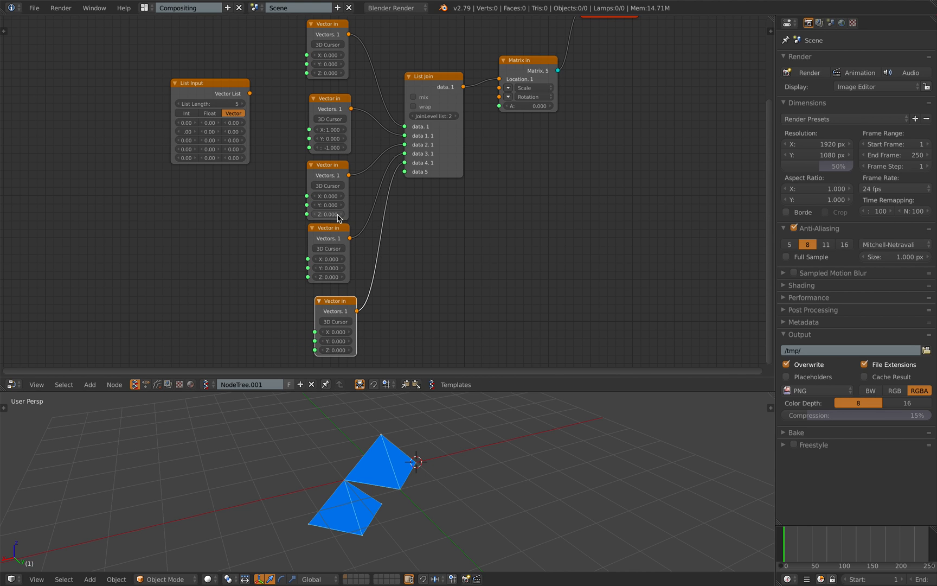
Step: Set Z to -1 on the third, fourth and fifth Vector in nodes, and X to -1 on the third
type("-1.000")
key("ctrl+v")
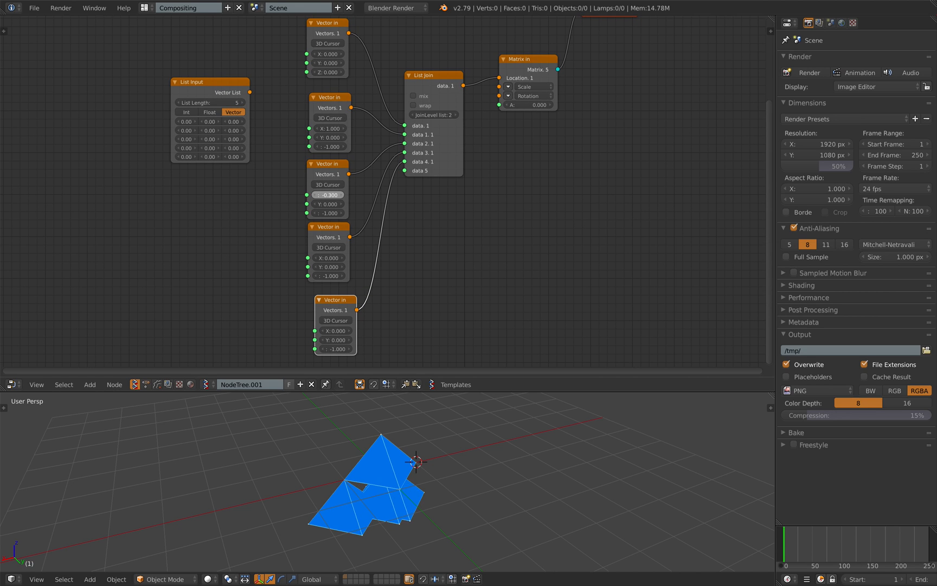
left_click_drag(328, 194, 314, 195)
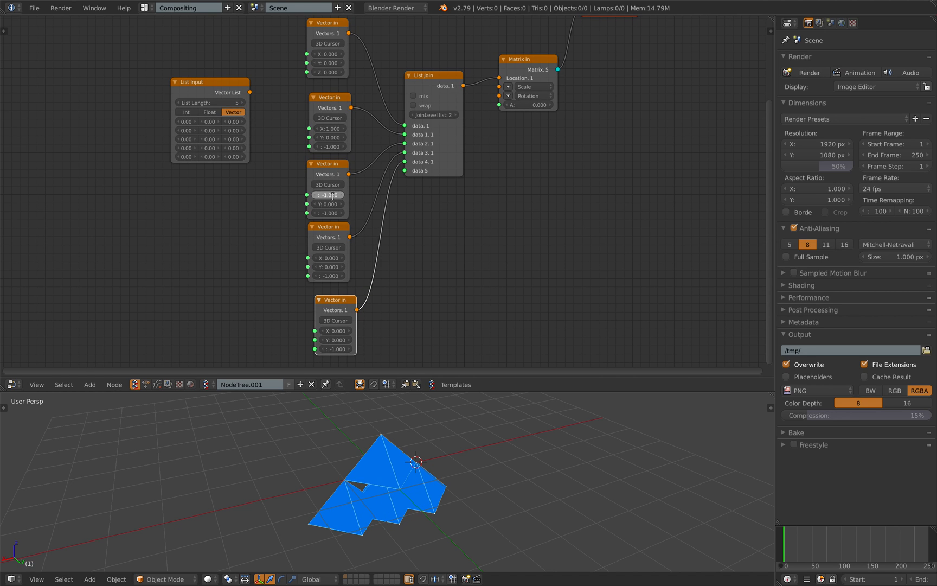
middle_click_drag(415, 413, 413, 427)
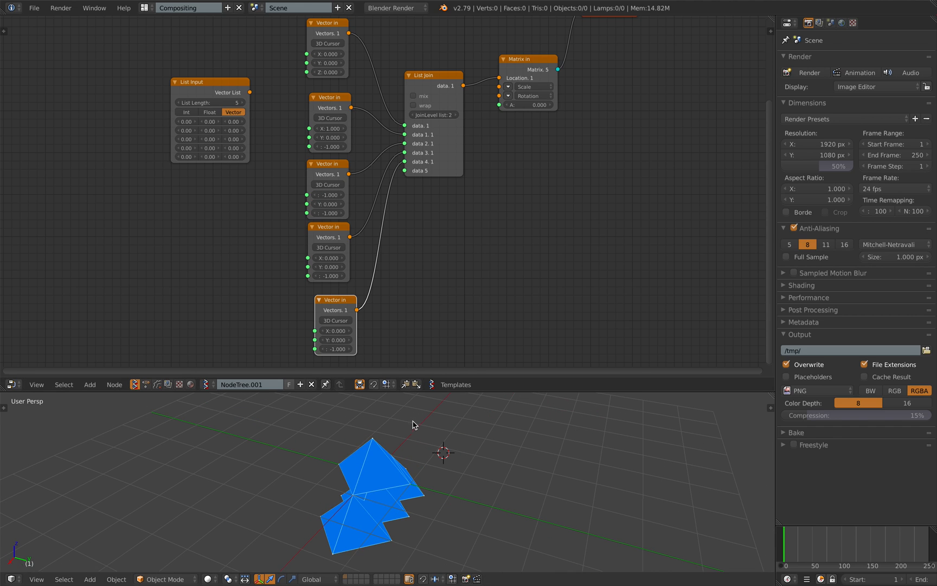
Step: Set Y to 1 on the fourth Vector in node and to -1 on the fifth
left_click_drag(337, 265, 364, 266)
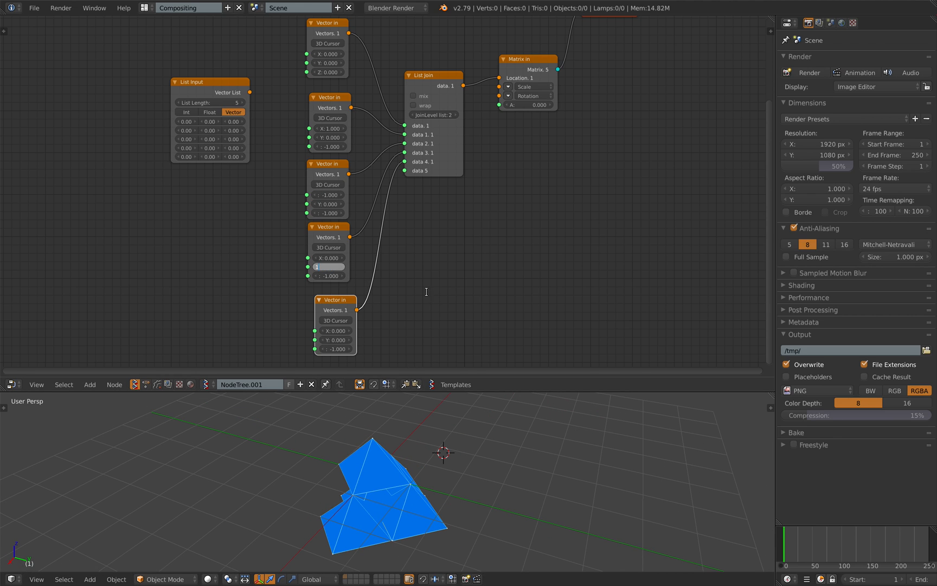
left_click(332, 341)
type("-1")
key("Return")
middle_click_drag(420, 513, 477, 453)
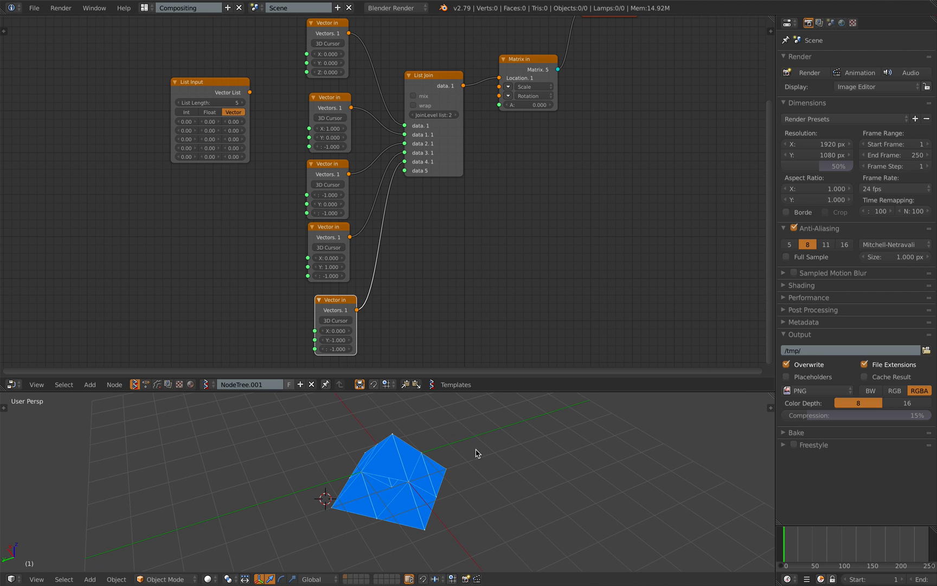
Step: Enlarge the 3D view, inspect the assembled pyramid from several sides, and save the file
left_click_drag(474, 392, 472, 356)
middle_click_drag(471, 416, 393, 413)
middle_click_drag(442, 460, 400, 465)
key("ctrl+s")
left_click(417, 463)
scroll(400, 226, "down", 2)
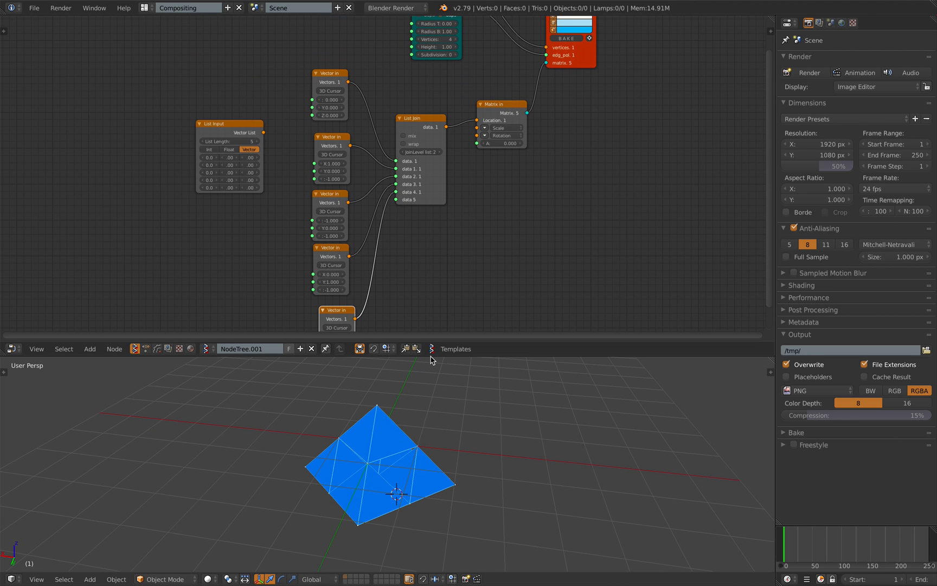
Step: Enlarge the node editor, move List Join slightly, and space the five Vector in nodes out more evenly in their column
left_click_drag(431, 356, 432, 402)
scroll(422, 213, "up", 3)
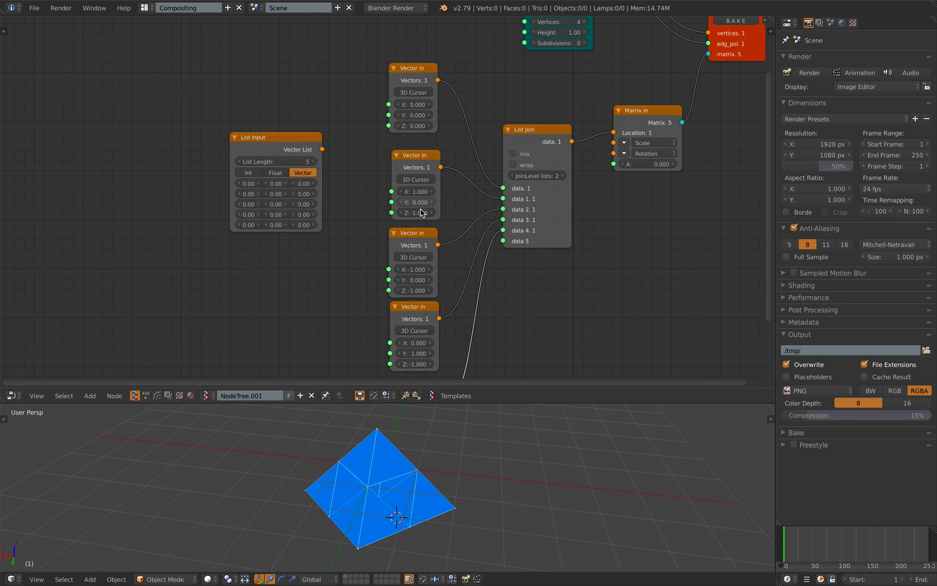
scroll(423, 212, "down", 2)
middle_click_drag(423, 212, 407, 199)
left_click_drag(501, 137, 492, 154)
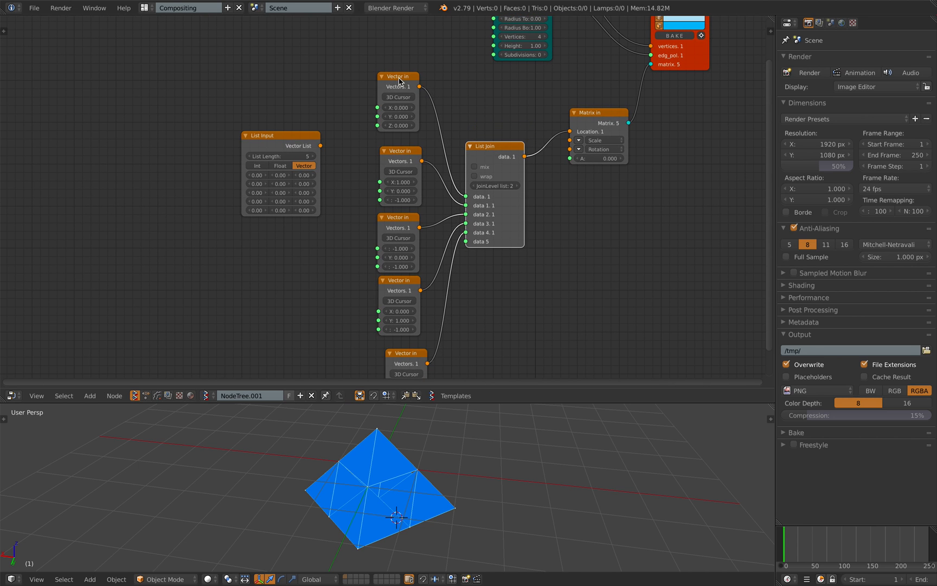
left_click_drag(400, 81, 397, 68)
left_click_drag(409, 147, 407, 131)
left_click_drag(403, 219, 402, 210)
left_click(400, 280)
left_click_drag(400, 278, 399, 275)
left_click_drag(406, 354, 400, 345)
Step: Feed the List Input node into Matrix in's Location in place of List Join and set Z to -1 in its rows 2 to 5
middle_click_drag(321, 241, 330, 231)
left_click_drag(285, 128, 579, 122)
left_click_drag(561, 256, 553, 285)
scroll(555, 215, "up", 1)
type("-1")
key("Return")
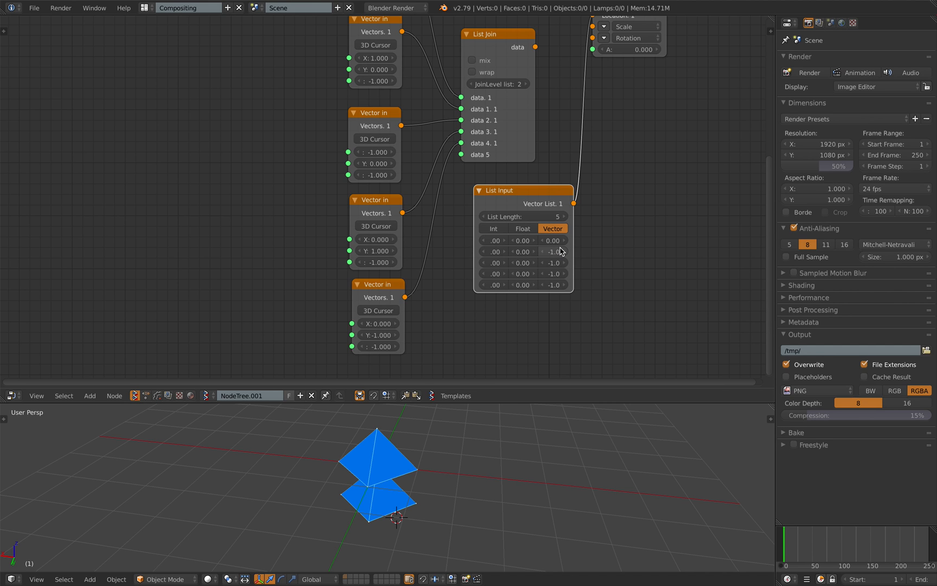
Step: Widen the List Input node and set X to 1 in its second row and Y to 1 in its third row
left_click_drag(474, 232, 456, 232)
left_click_drag(497, 193, 514, 195)
left_click(495, 255)
type("1")
key("Return")
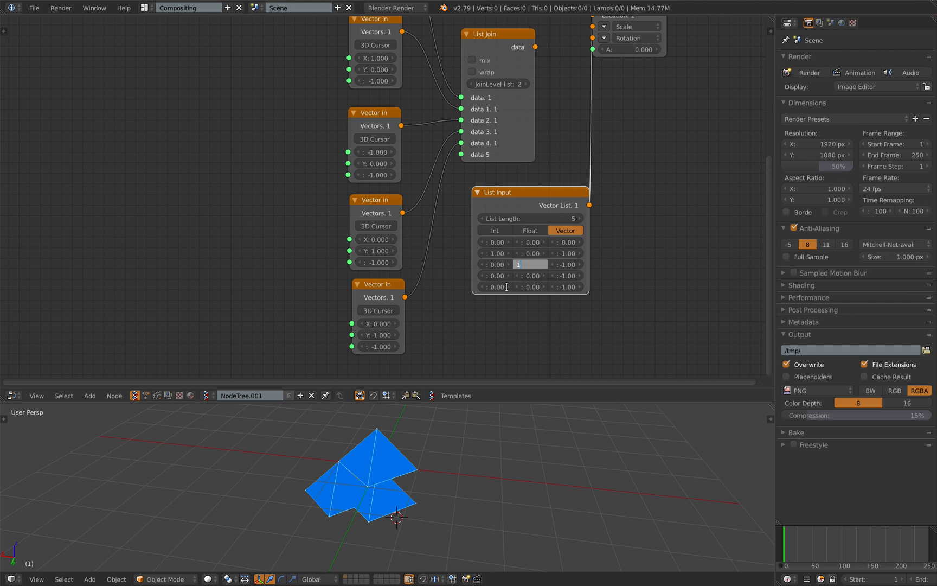
key("Return")
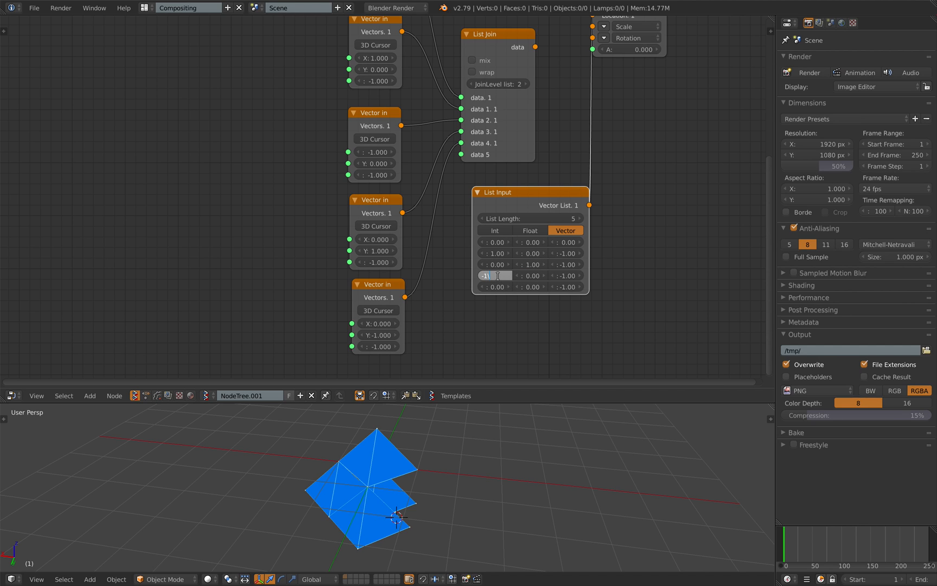
Step: Set X to -1 in the fourth row and Y to -1 in the fifth row of the List Input node
left_click(498, 276)
type("-1")
key("Return")
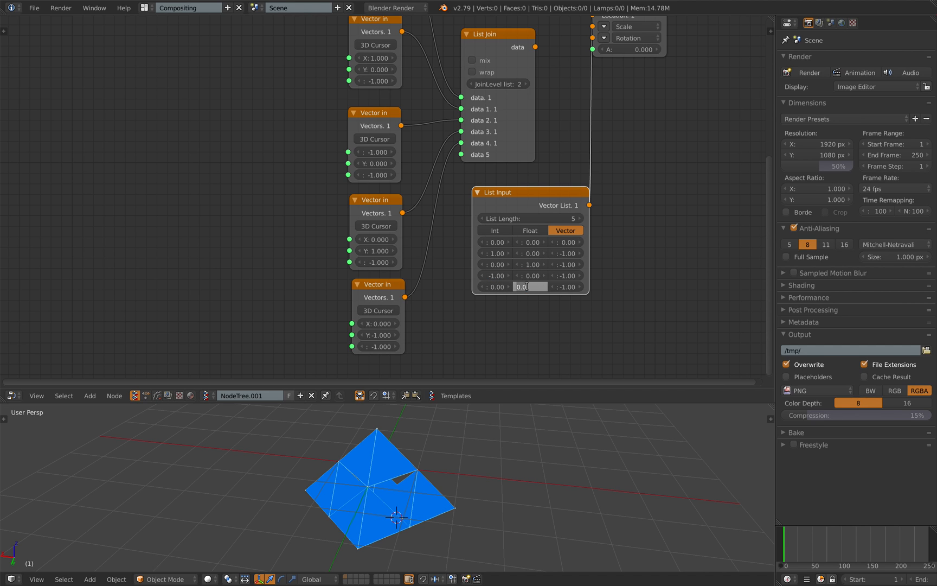
middle_click_drag(510, 429, 467, 500)
scroll(565, 223, "down", 3)
middle_click_drag(565, 220, 520, 286)
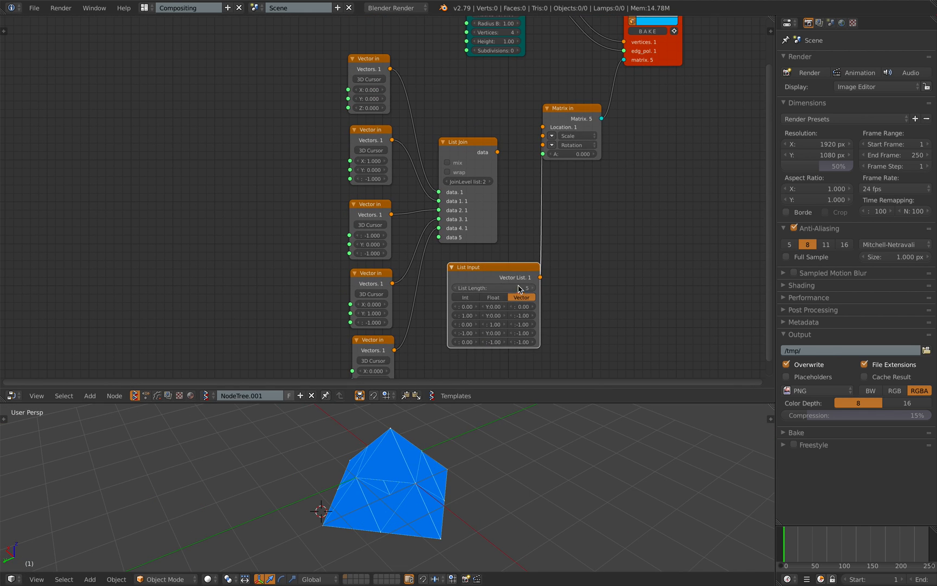
Step: Disconnect List Input from Matrix in, move it out beyond the Vector in column, and save the file
left_click_drag(506, 270, 135, 153)
scroll(237, 157, "down", 2)
left_click(456, 397)
left_click_drag(458, 401, 346, 435)
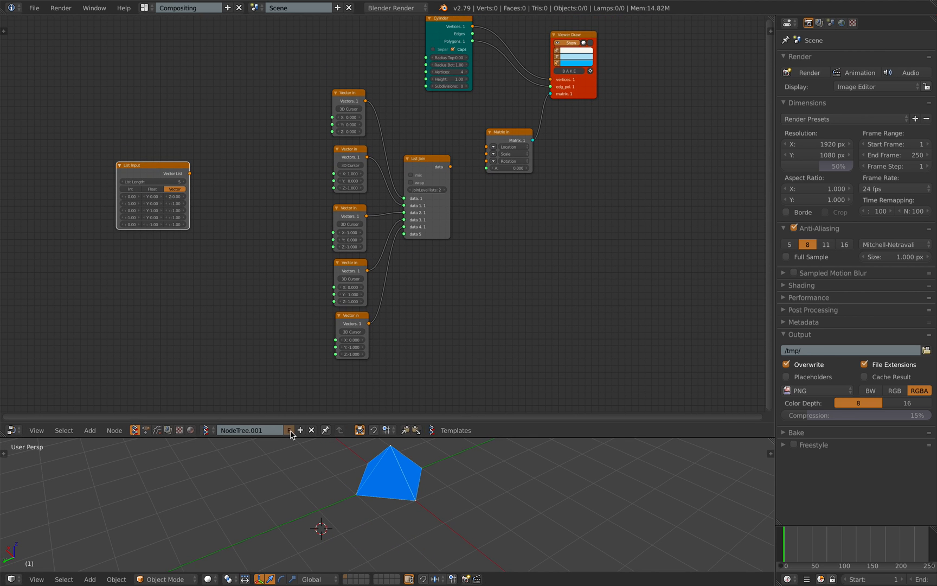
middle_click_drag(467, 305, 434, 323)
middle_click_drag(460, 238, 448, 246)
key("ctrl+s")
left_click(446, 251)
scroll(434, 239, "up", 1)
left_click(373, 184)
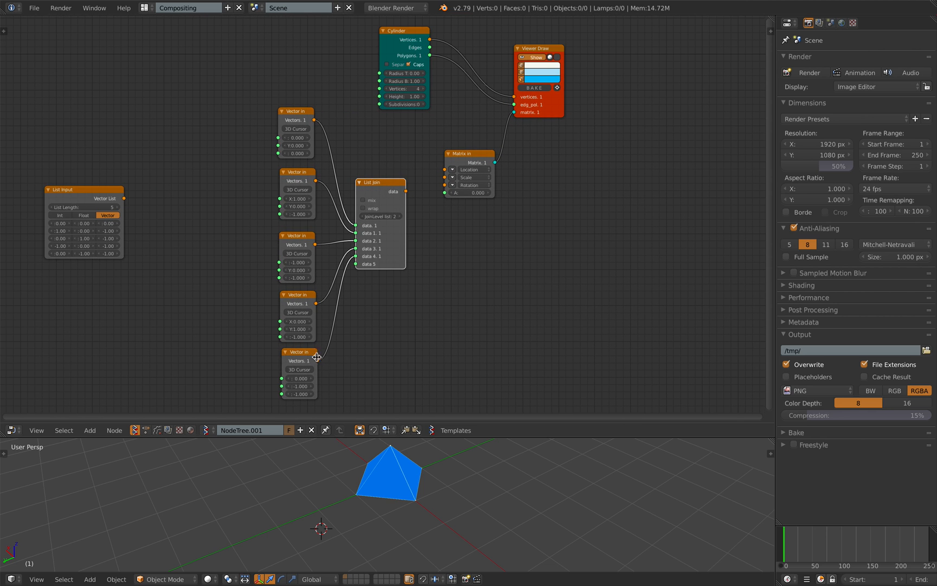
Step: Examine the vector rows of the List Input node up close
middle_click_drag(66, 211, 427, 247)
scroll(427, 247, "up", 9)
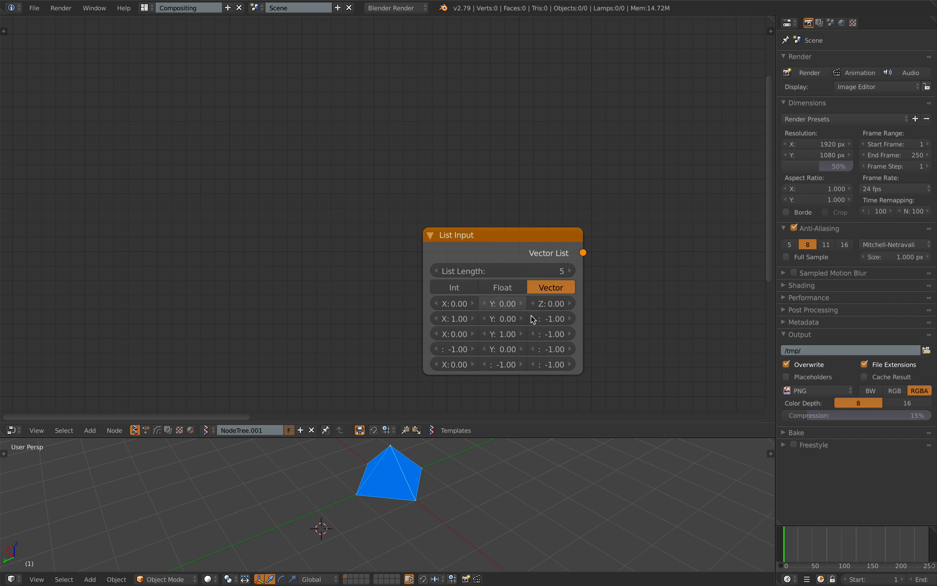
scroll(533, 319, "down", 5)
middle_click_drag(759, 328, 445, 263)
left_click_drag(379, 264, 295, 218)
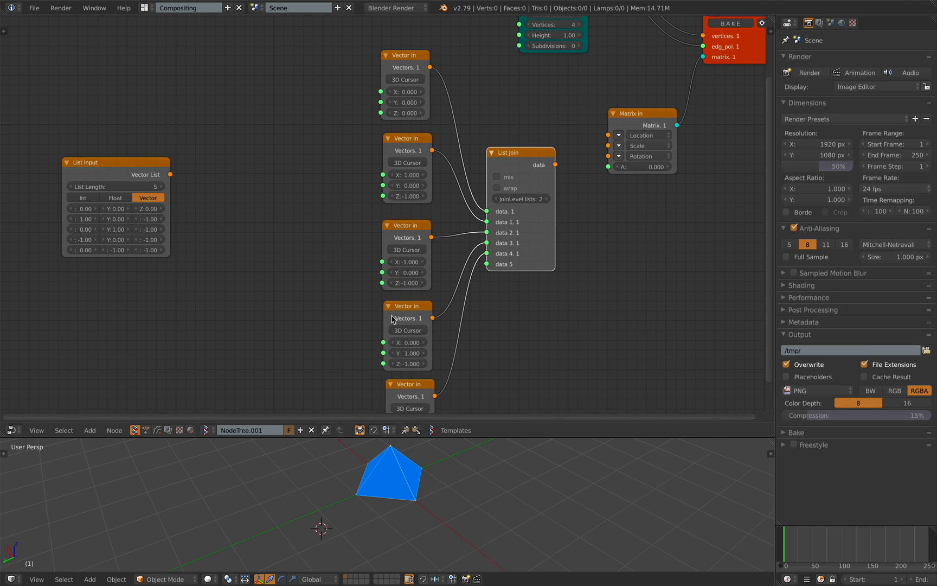
Step: Reconnect List Join's data output to Matrix in's Location and move the Cylinder and Viewer Draw nodes farther from the Vector in column
middle_click_drag(503, 252, 369, 274)
left_click_drag(517, 137, 516, 144)
scroll(547, 125, "down", 3)
middle_click_drag(551, 120, 540, 160)
left_click_drag(555, 143, 589, 144)
left_click_drag(400, 60, 454, 72)
left_click_drag(587, 146, 602, 150)
middle_click_drag(524, 184, 507, 180)
left_click_drag(451, 197, 455, 186)
left_click_drag(371, 220, 431, 199)
middle_click_drag(444, 523, 445, 498)
middle_click_drag(466, 237, 441, 278)
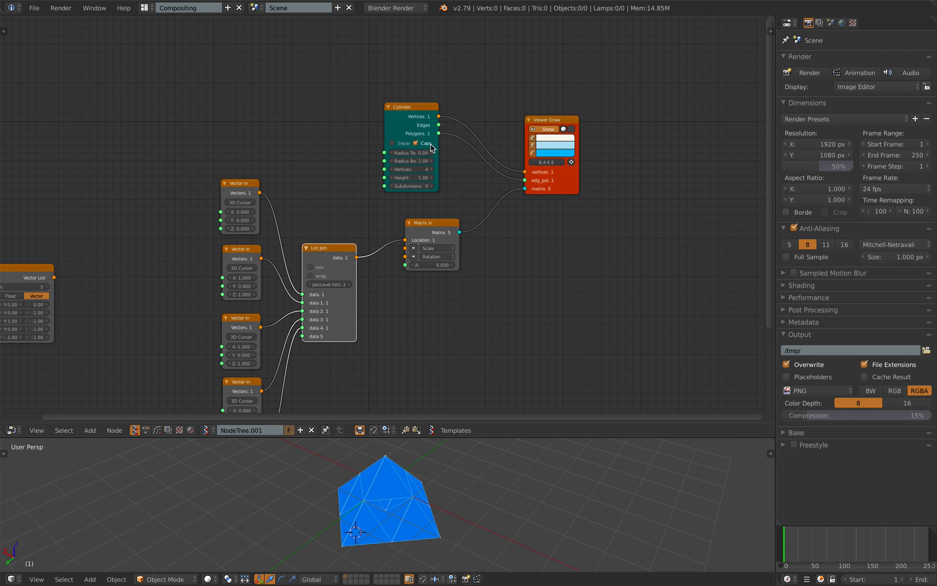
Step: Move the Viewer Draw node slightly farther from the Cylinder node and a little higher
scroll(489, 195, "up", 1)
middle_click_drag(524, 225, 388, 289)
scroll(392, 284, "up", 2)
left_click_drag(490, 244, 505, 240)
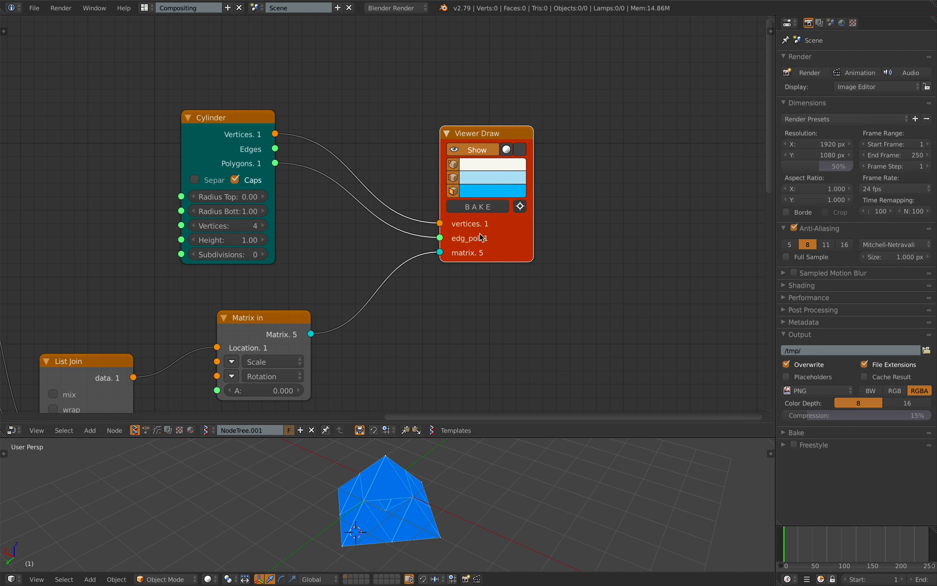
scroll(521, 284, "down", 1)
middle_click_drag(493, 255, 478, 218)
middle_click_drag(510, 266, 531, 250)
left_click_drag(480, 197, 481, 185)
Step: Add a Matrix Apply node (M * verts) below the Viewer Draw node
key("shift+a")
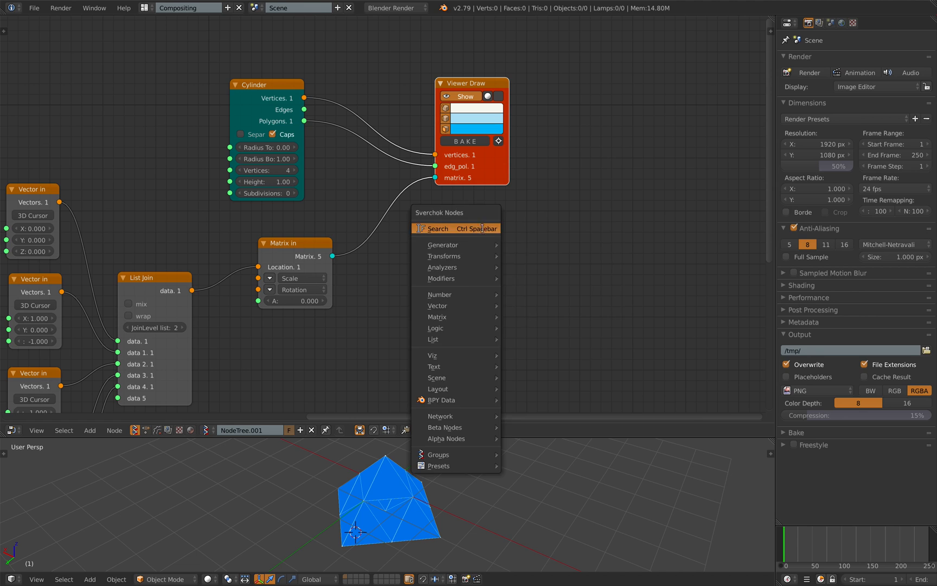
left_click(482, 228)
type("appl")
key("Down")
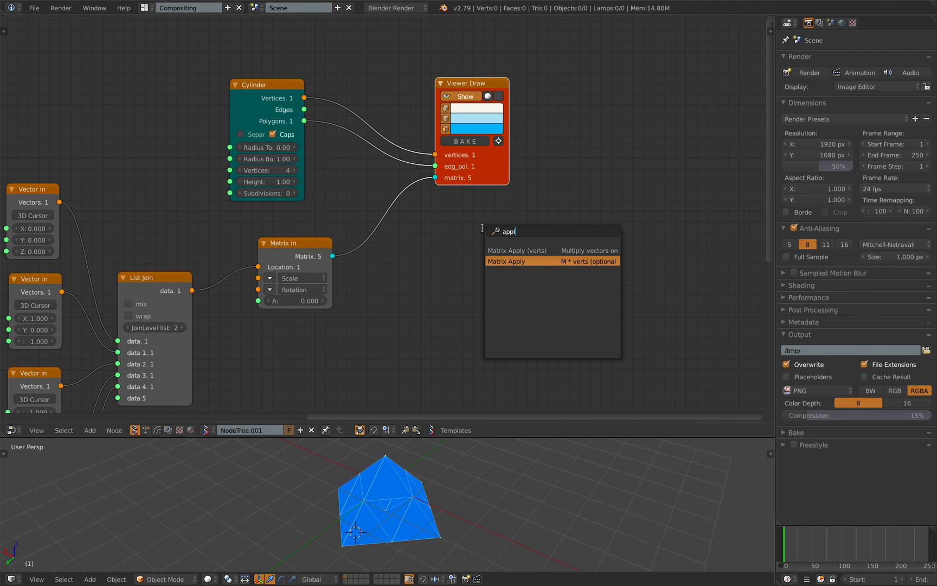
key("Return")
left_click(479, 215)
Step: Connect the Cylinder's vertices and polygons and Matrix in's matrix output to the Matrix Apply node's inputs
left_click_drag(304, 99, 304, 121)
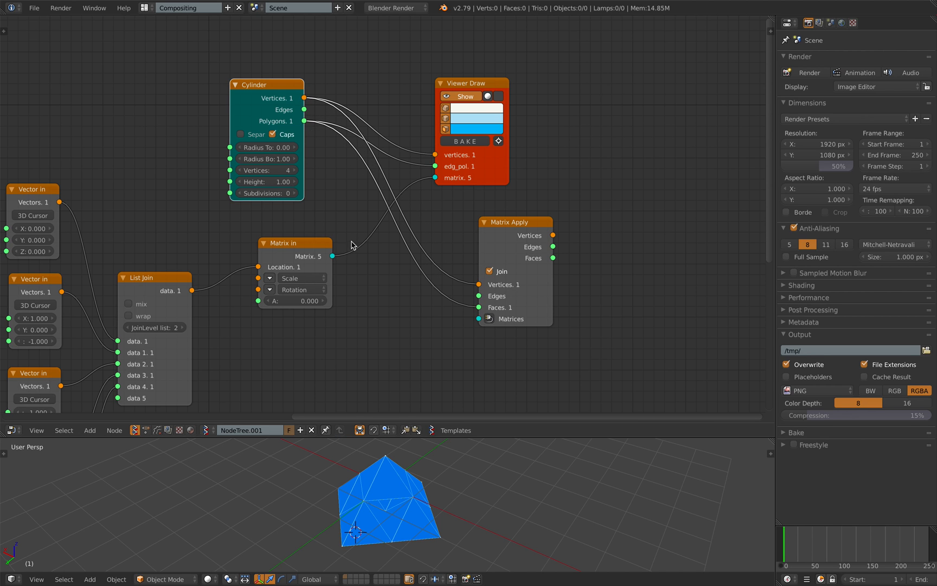
left_click_drag(466, 316, 478, 320)
left_click_drag(512, 224, 473, 224)
Step: Feed Viewer Draw from Matrix Apply's vertices and faces outputs, placing Viewer Draw beyond Matrix Apply, and save the file
mouse_move(491, 171)
left_mouse_down()
mouse_move(601, 153)
mouse_move(543, 150)
mouse_move(536, 137)
left_mouse_up()
left_click_drag(604, 163, 649, 231)
mouse_move(516, 234)
left_mouse_down()
mouse_move(591, 204)
mouse_move(515, 258)
left_mouse_up()
left_click_drag(487, 222, 496, 178)
key("ctrl+s")
left_click(509, 464)
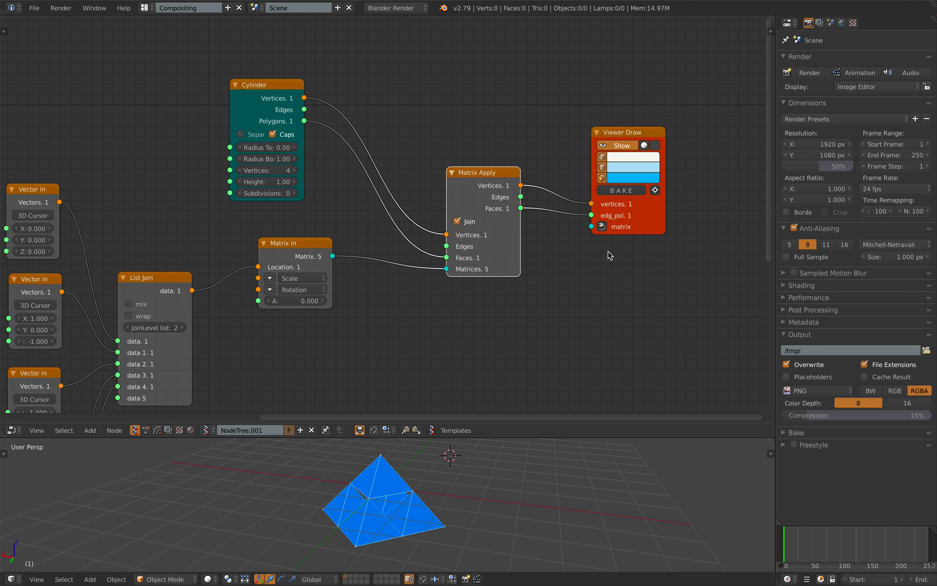
Step: Bake the Viewer Draw geometry into a mesh object, then delete the baked object and save the file
left_click(622, 190)
scroll(622, 195, "down", 1)
key("r")
key("r")
right_click(548, 499)
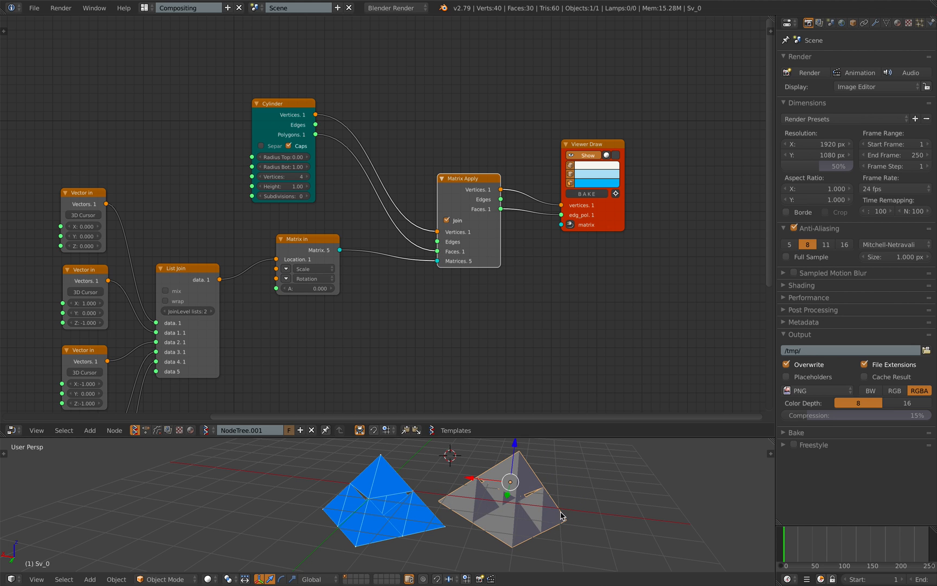
key("Delete")
key("ctrl+s")
left_click(532, 519)
Step: Spread out the node layout, moving the Cylinder higher and Viewer Draw lower and farther from Matrix Apply
scroll(439, 266, "down", 2)
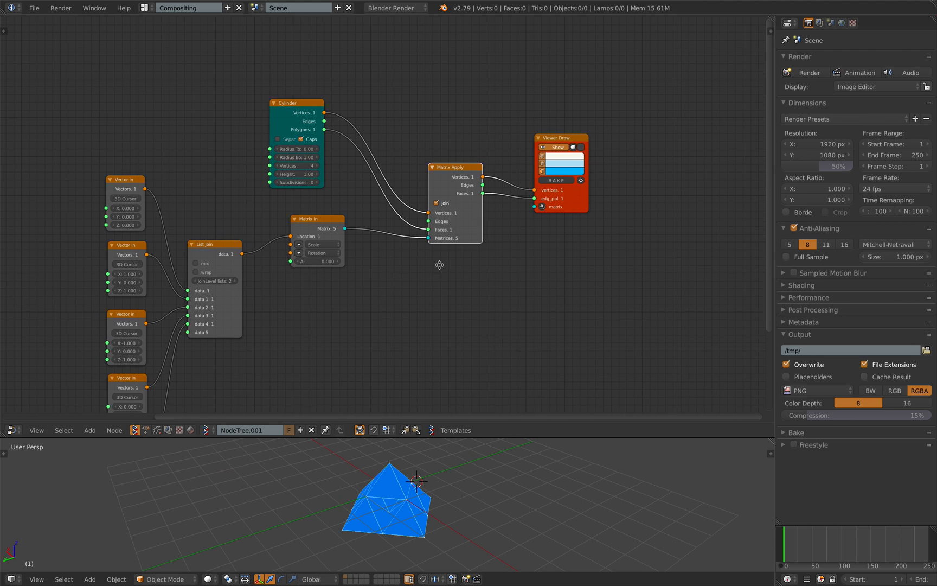
scroll(503, 189, "up", 1)
left_click_drag(566, 191, 607, 223)
middle_click_drag(332, 235, 359, 186)
left_click_drag(350, 168, 342, 191)
left_click_drag(324, 54, 299, 41)
left_click_drag(478, 111, 450, 112)
mouse_move(621, 117)
left_mouse_down()
mouse_move(628, 127)
mouse_move(601, 152)
left_mouse_up()
middle_click_drag(449, 180, 458, 171)
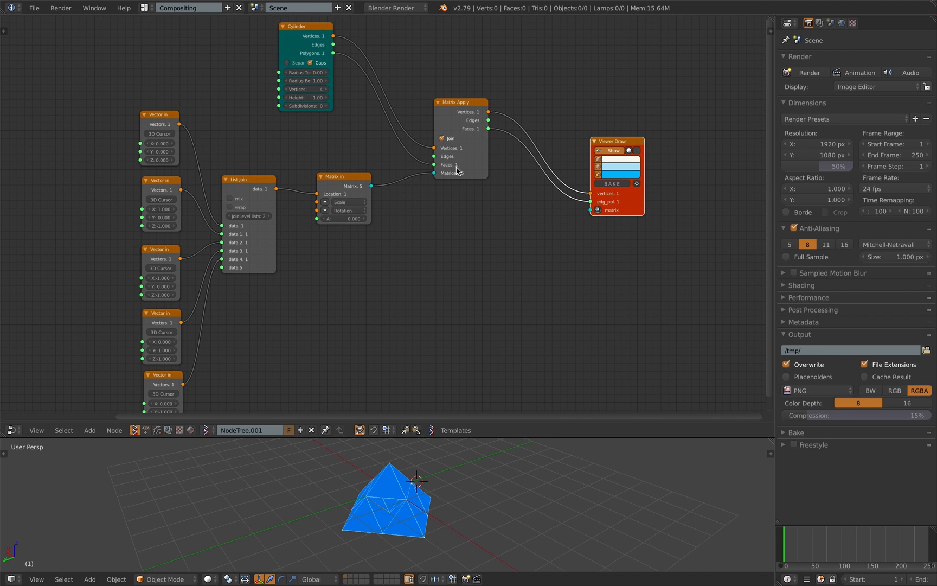
Step: Give the node editor more height, move Viewer Draw farther from Matrix Apply, and save the file
left_click_drag(523, 438, 520, 476)
middle_click_drag(433, 364, 433, 315)
key("ctrl+s")
left_click(433, 315)
scroll(449, 243, "down", 1)
middle_click_drag(449, 243, 438, 261)
left_click_drag(431, 126, 417, 117)
left_click_drag(578, 153, 604, 167)
key("ctrl+s")
left_click(603, 167)
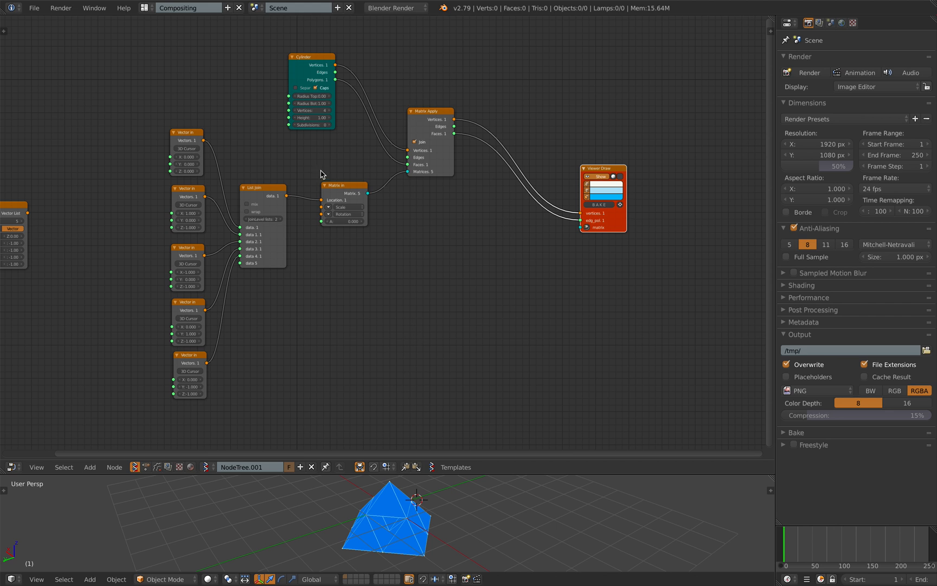
Step: Move the Cylinder node higher above the Vector in column
left_click(272, 84)
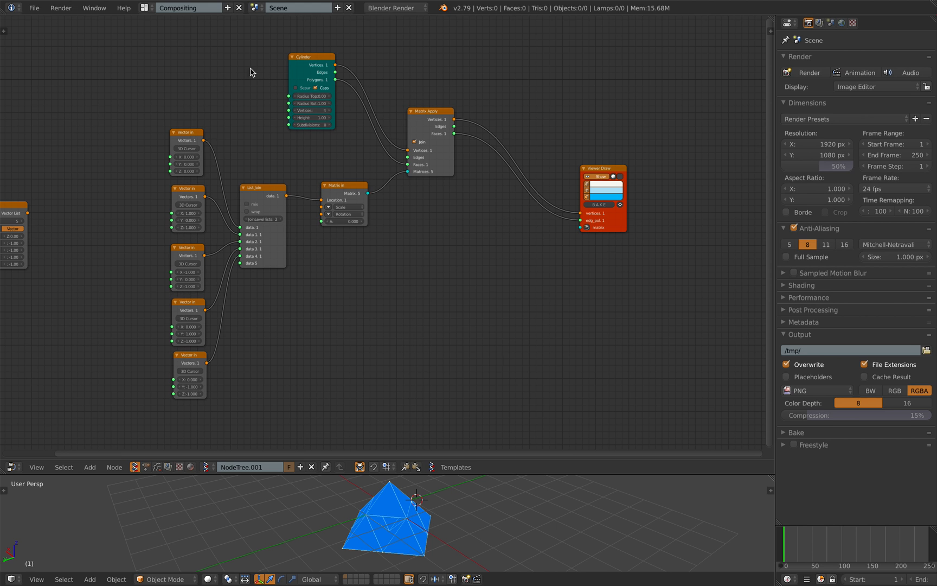
left_click_drag(318, 66, 302, 37)
scroll(266, 124, "down", 1)
middle_click_drag(265, 124, 247, 121)
Step: Duplicate the five Vector in nodes with List Join, Matrix in and Matrix Apply, placing the copies below the originals and beside Viewer Draw
key("a")
key("a")
key("a")
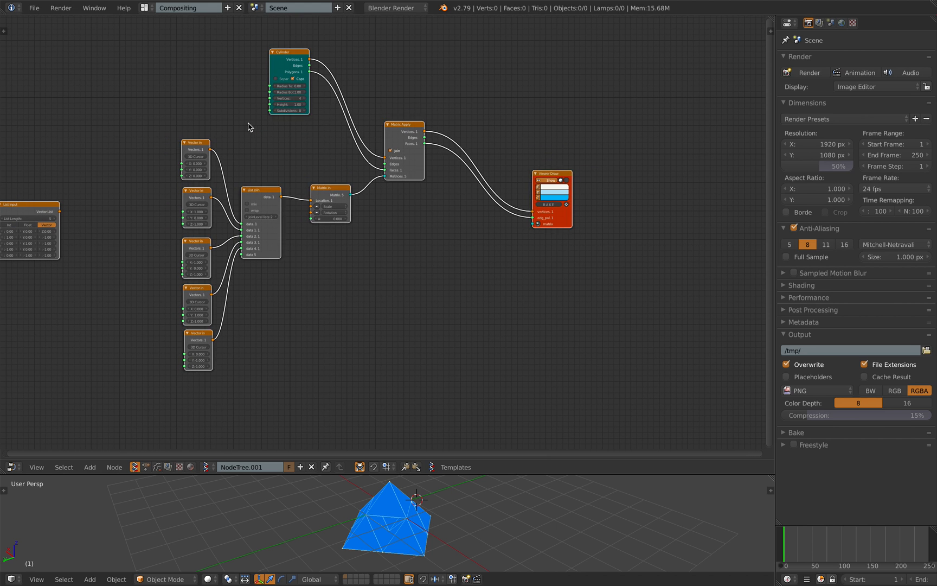
key("b")
left_click_drag(142, 126, 419, 390)
key("shift+d")
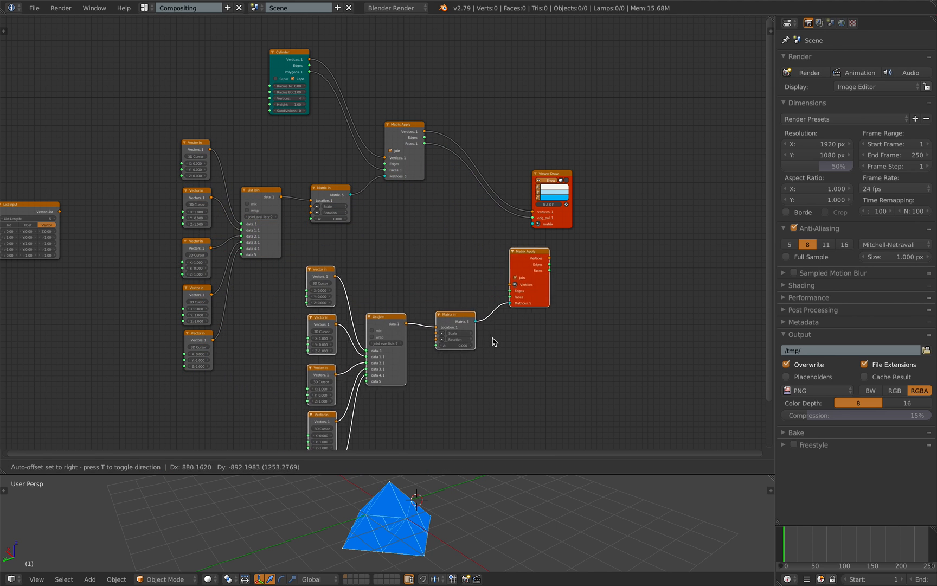
left_click(493, 341)
Step: Disconnect Viewer Draw and route the first Matrix Apply's vertices and faces into the duplicated Matrix Apply
left_click_drag(557, 174, 654, 163)
scroll(584, 244, "up", 3)
middle_click_drag(583, 243, 575, 242)
left_click_drag(687, 189, 666, 192)
left_click_drag(686, 198, 664, 200)
left_click_drag(426, 102, 491, 219)
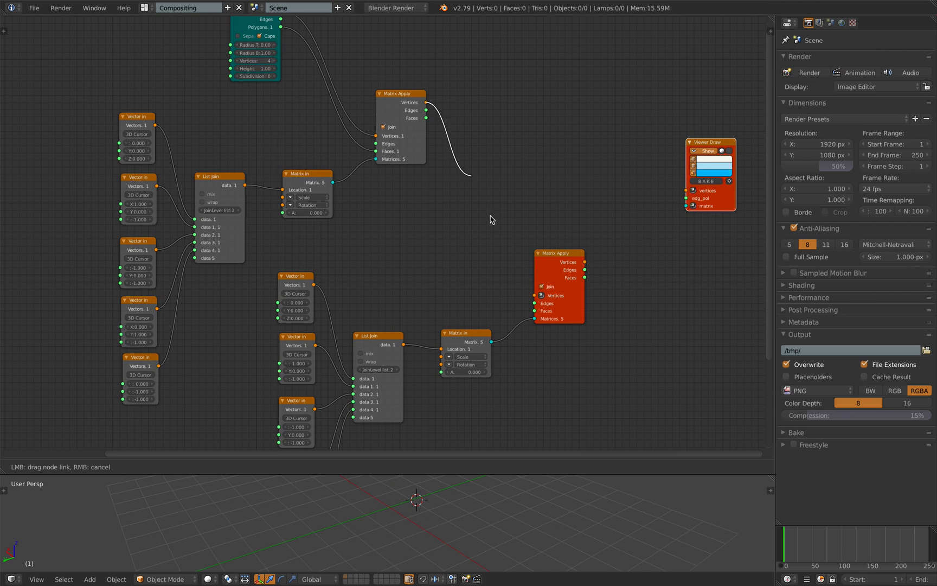
left_click_drag(534, 297, 426, 118)
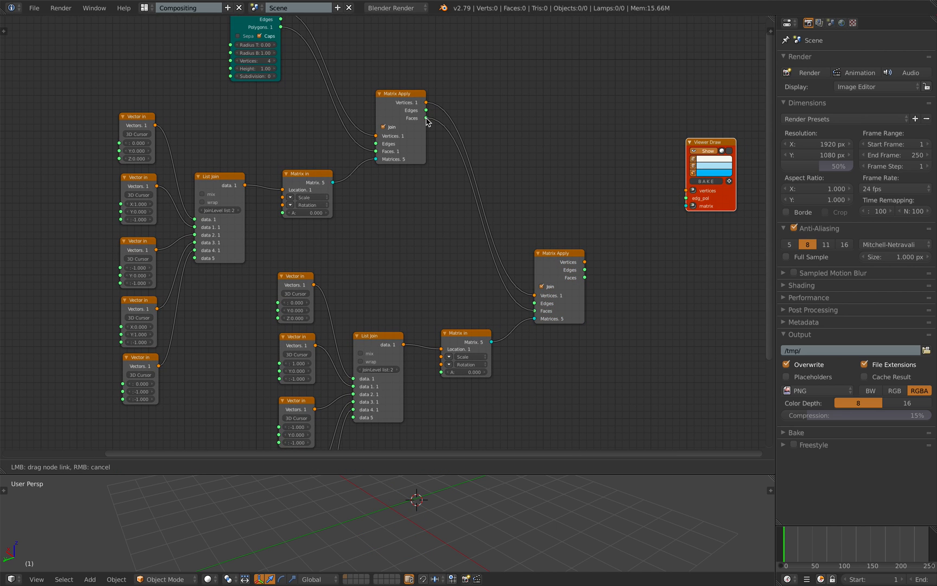
Step: Connect the second Matrix Apply's vertices and faces to Viewer Draw and bring the two nodes closer together
middle_click_drag(506, 223, 504, 134)
left_click_drag(541, 173, 602, 138)
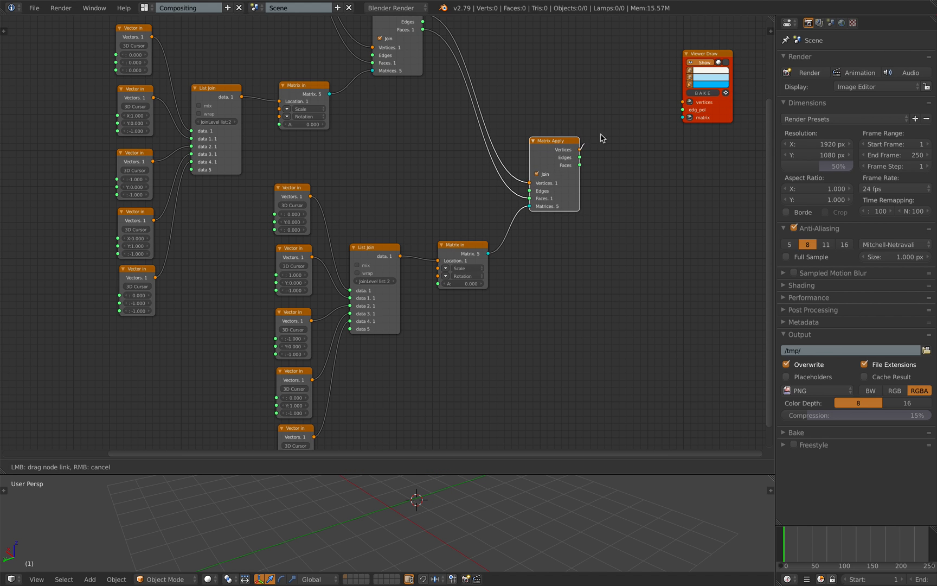
mouse_move(682, 101)
left_mouse_down()
mouse_move(650, 102)
mouse_move(669, 98)
mouse_move(611, 141)
mouse_move(566, 154)
left_mouse_up()
left_click_drag(714, 114, 675, 167)
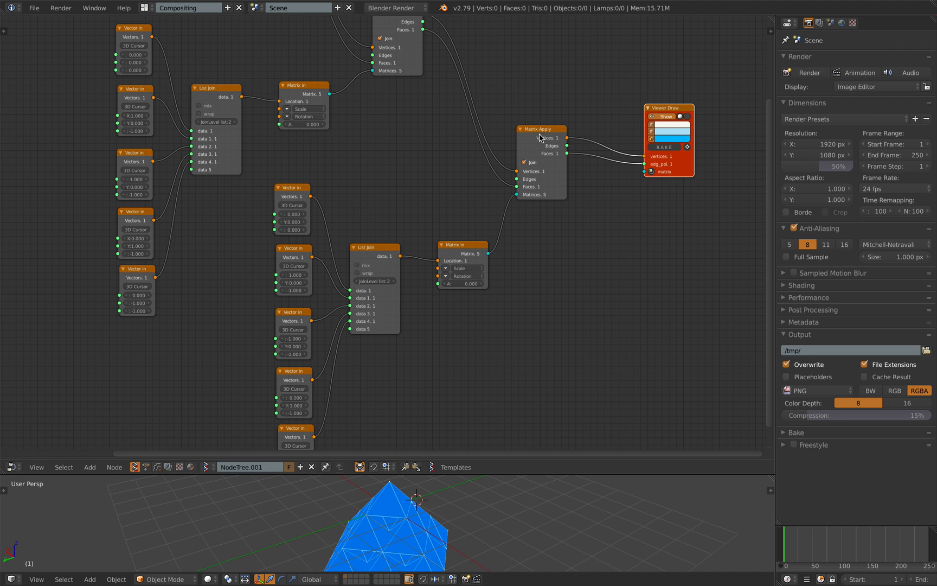
left_click_drag(539, 136, 551, 133)
Step: In the duplicated column's second Vector in node, set X to 2 and Z to -2
middle_click_drag(477, 169, 499, 86)
scroll(427, 169, "up", 2)
middle_click_drag(353, 292, 361, 266)
scroll(327, 186, "up", 3)
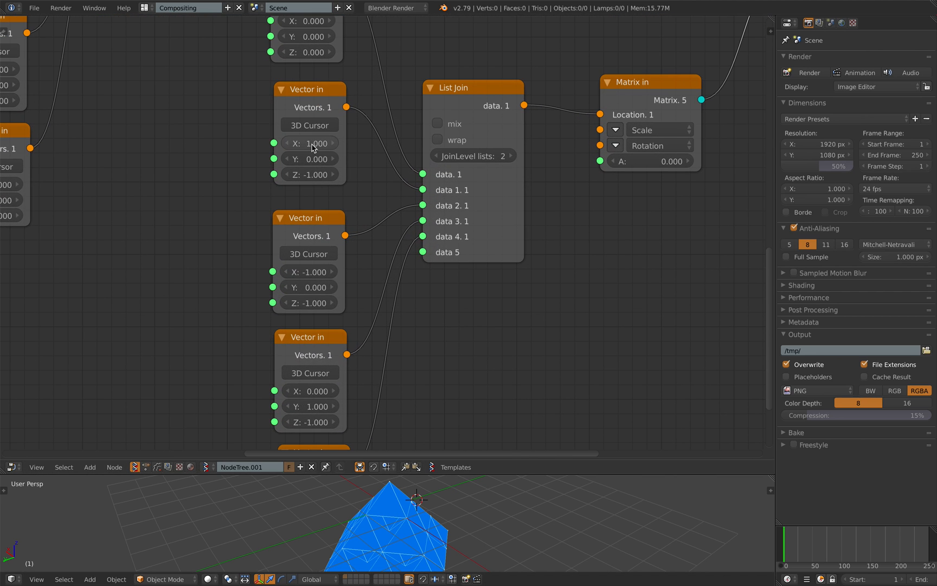
left_click_drag(312, 148, 259, 154)
left_click(311, 172)
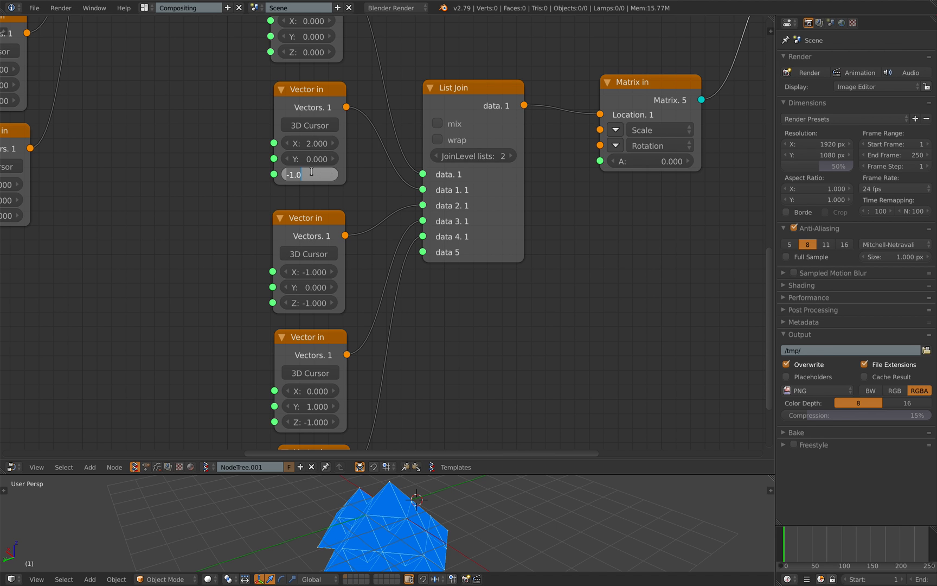
type("-2")
key("Return")
Step: Set the duplicated column's last three Vector in nodes to (-2, 0, -2), (0, 2, -2) and (0, -2, -2)
scroll(185, 256, "down", 5)
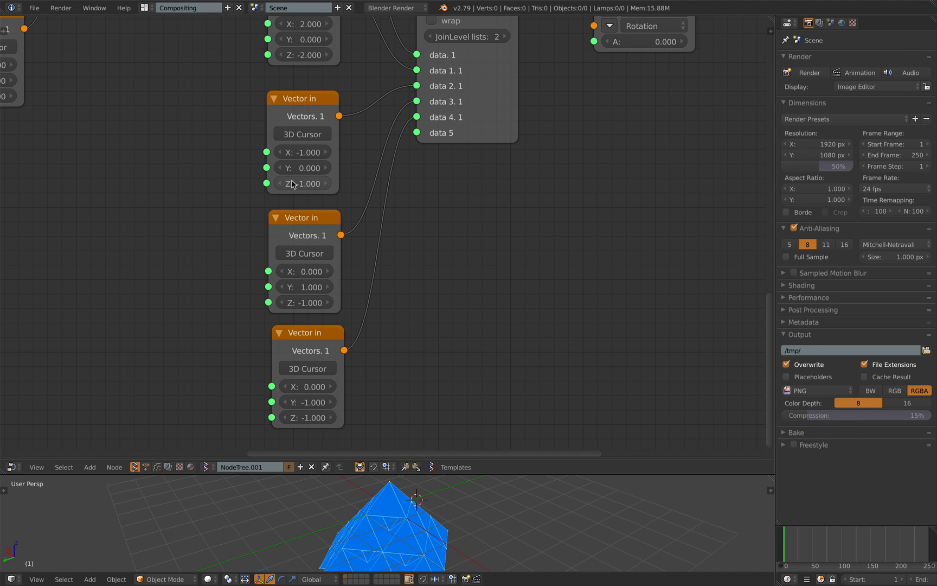
scroll(313, 189, "down", 2)
key("ctrl+v")
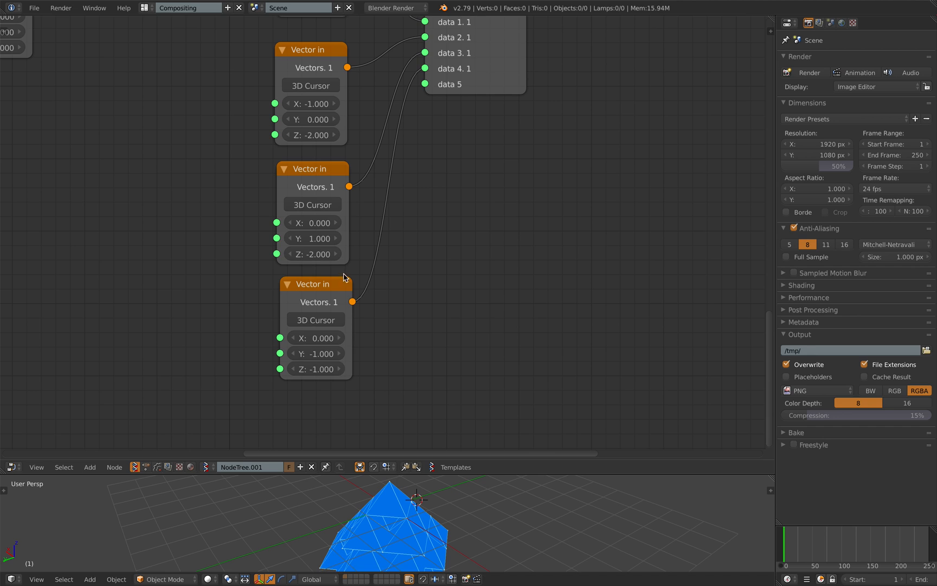
scroll(317, 371, "up", 2)
key("ctrl+v")
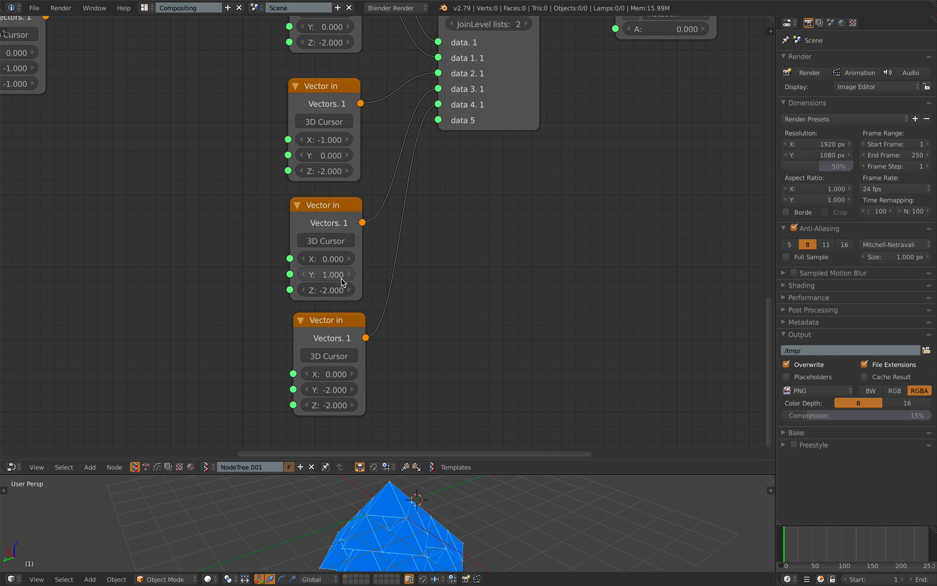
key("ctrl+v")
key("ctrl+v")
Step: Enlarge the 3D view to check the whole pyramid, then divide the space between it and the node editor
left_click_drag(459, 474, 447, 239)
scroll(450, 397, "up", 3)
mouse_move(449, 398)
middle_mouse_down()
mouse_move(429, 366)
mouse_move(549, 365)
mouse_move(502, 431)
mouse_move(450, 388)
middle_mouse_up()
key("space")
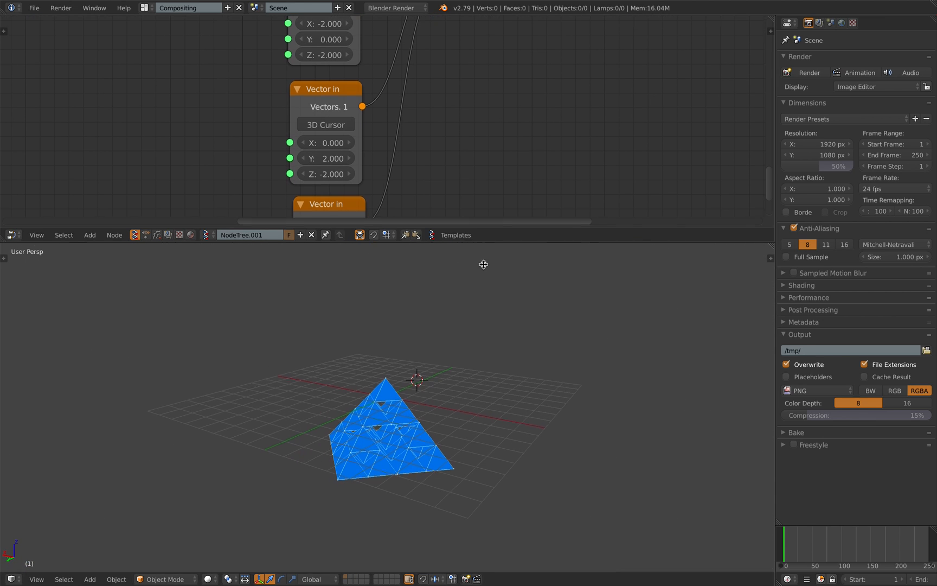
left_click_drag(484, 241, 429, 387)
scroll(429, 186, "down", 5)
scroll(364, 204, "up", 3)
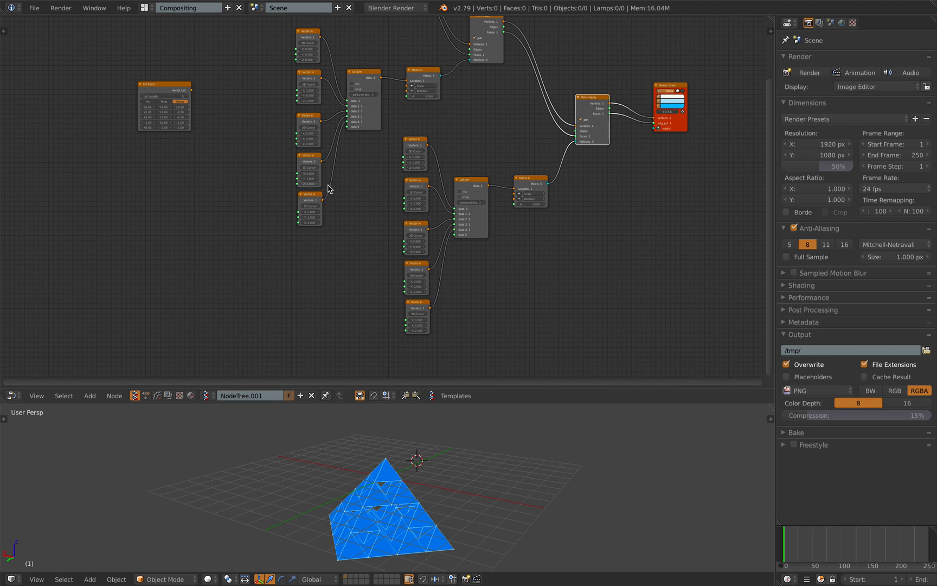
Step: Move List Input farther from the Vector in columns and Viewer Draw farther from the second Matrix Apply
middle_click_drag(325, 186, 299, 204)
left_click_drag(143, 108, 96, 108)
middle_click_drag(430, 163, 290, 173)
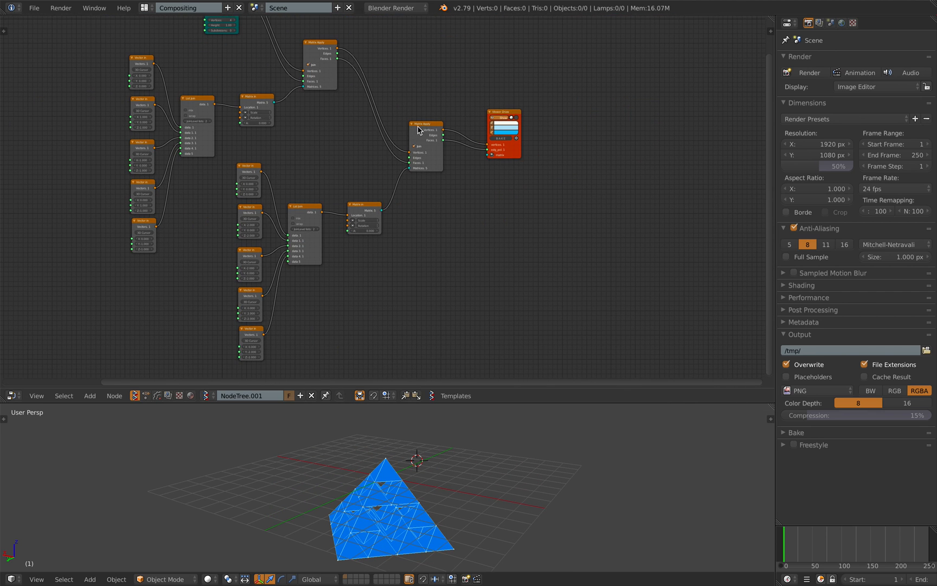
left_click_drag(418, 130, 418, 149)
left_click_drag(513, 115, 597, 132)
Step: Duplicate the second set of Vector in, List Join, Matrix in and Matrix Apply nodes and place the copies below it
scroll(328, 121, "down", 2)
key("a")
key("b")
left_click_drag(259, 140, 410, 331)
key("shift+d")
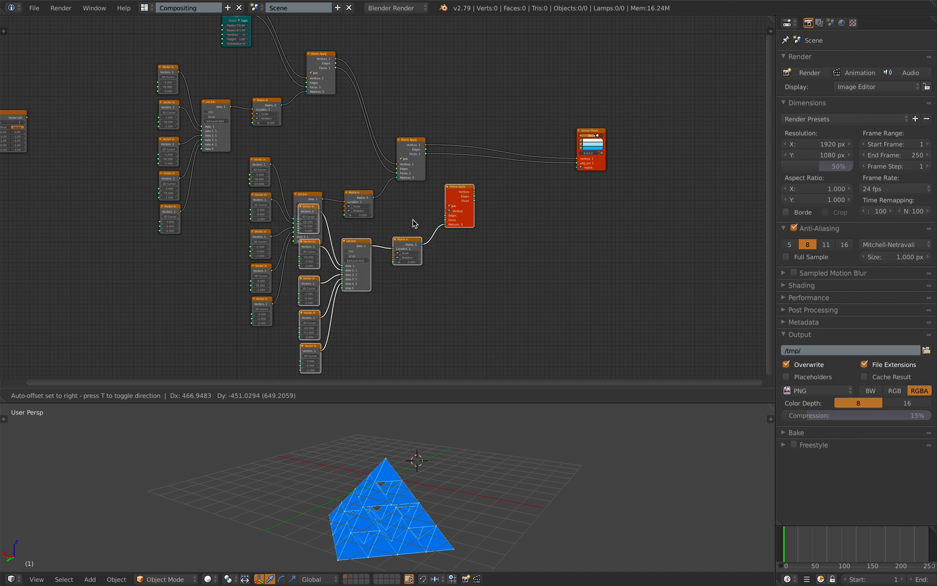
left_click(469, 264)
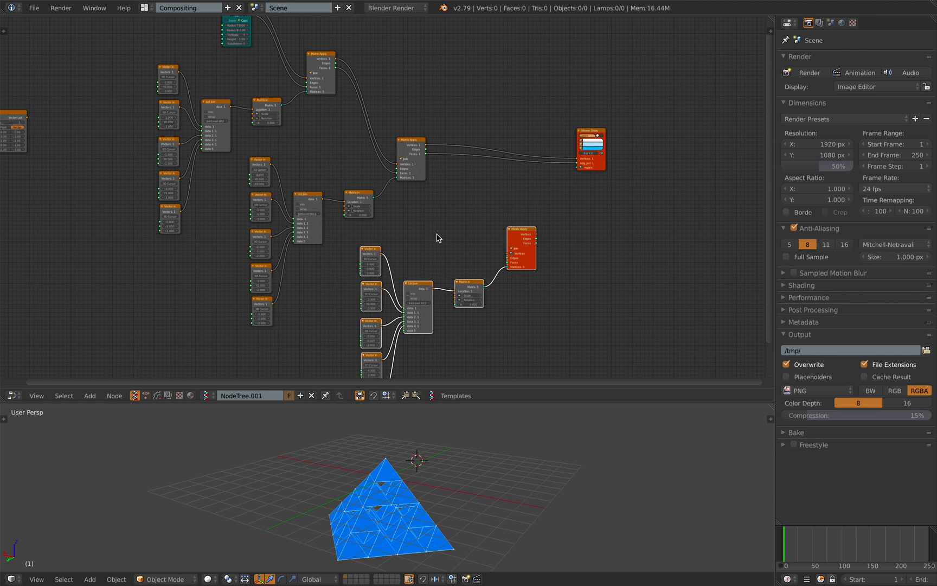
Step: Disconnect Viewer Draw from the second Matrix Apply and connect that node's vertices and faces to the third Matrix Apply
middle_click_drag(485, 211, 364, 179)
scroll(366, 179, "up", 3)
mouse_move(508, 116)
left_mouse_down()
mouse_move(557, 166)
mouse_move(334, 116)
left_mouse_up()
scroll(349, 170, "up", 1)
left_click_drag(290, 85, 331, 173)
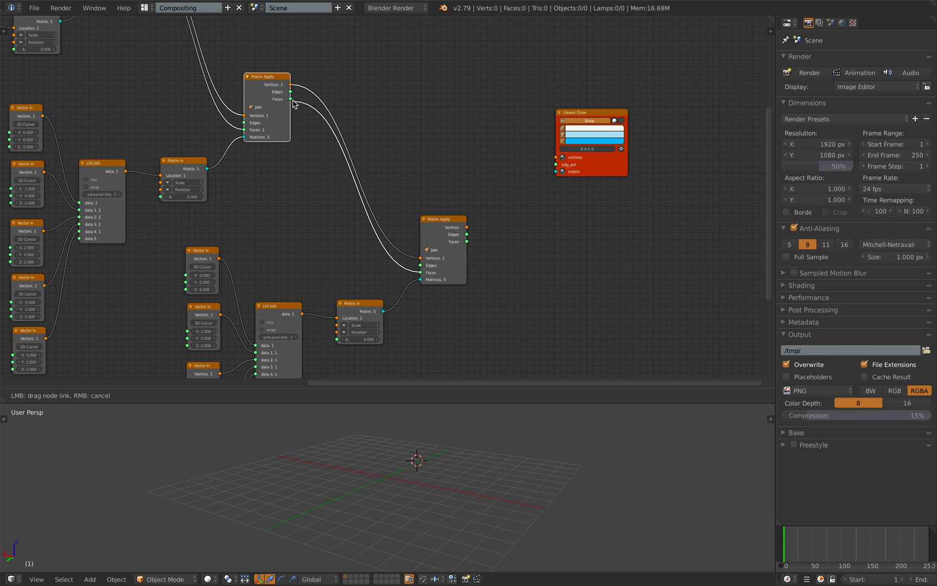
left_click_drag(293, 103, 292, 99)
Step: Connect the third Matrix Apply's vertices and faces to Viewer Draw and lower Viewer Draw beside it
middle_click_drag(292, 99, 226, 34)
scroll(383, 151, "up", 1)
left_click_drag(378, 159, 389, 149)
left_click_drag(486, 70, 485, 211)
left_click_drag(378, 177, 447, 205)
scroll(412, 211, "down", 2)
Step: Check the third-level pyramid in the 3D view and save the file
mouse_move(391, 456)
middle_mouse_down()
mouse_move(414, 439)
mouse_move(404, 440)
middle_mouse_up()
middle_click_drag(301, 231, 461, 273)
scroll(453, 272, "up", 9)
key("ctrl+s")
left_click(418, 263)
Step: Set Z to -4 in the last Vector in node of the third column
middle_click_drag(363, 224, 379, 268)
scroll(379, 268, "up", 5)
middle_click_drag(355, 310, 368, 131)
scroll(363, 260, "down", 2)
middle_click_drag(362, 280, 352, 149)
middle_click_drag(349, 246, 347, 154)
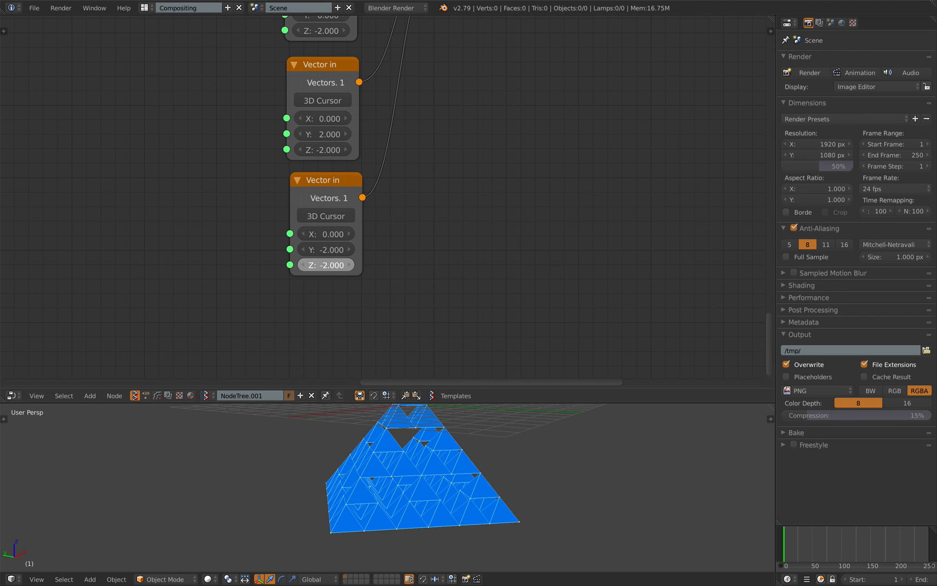
type("-4")
key("Return")
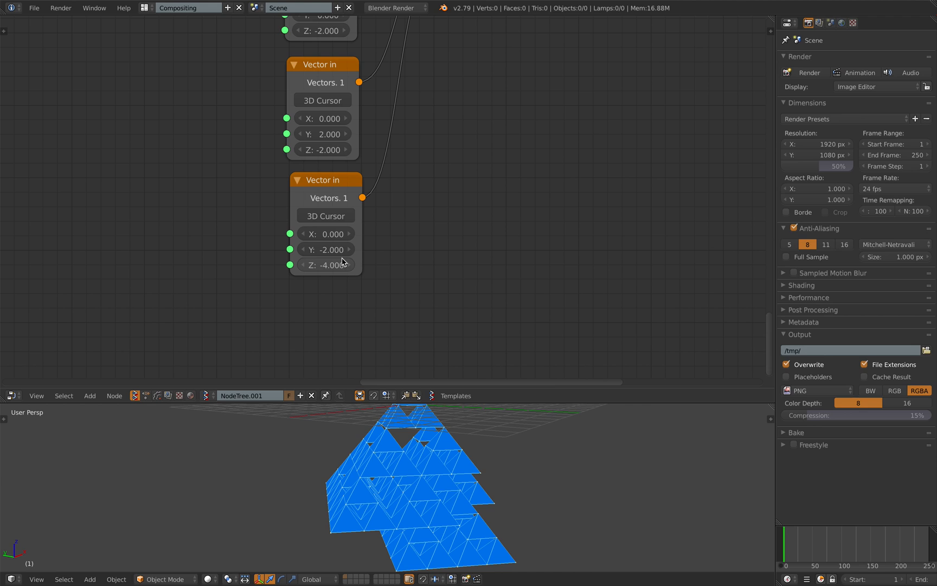